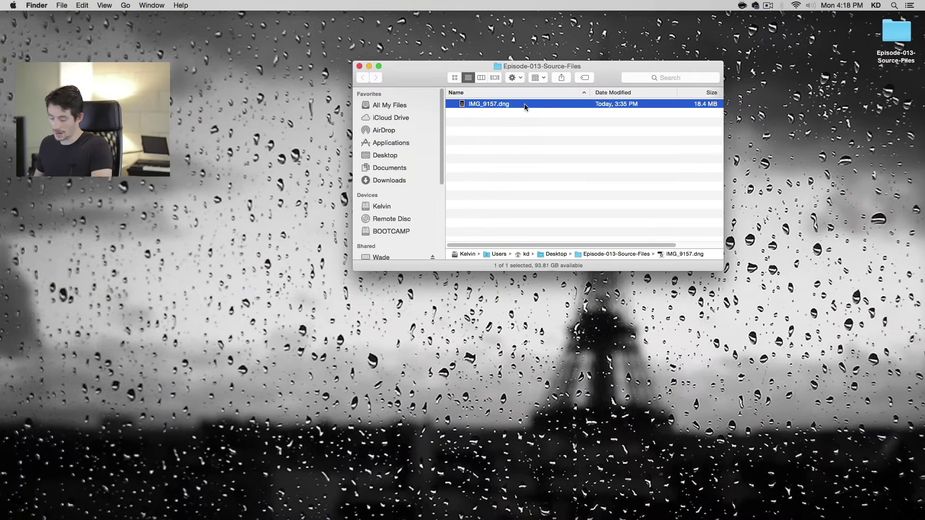
Step: Switch to Lightroom and create a virtual copy of the color portrait IMG_9157
{"action": "key", "text": "super+Tab"}
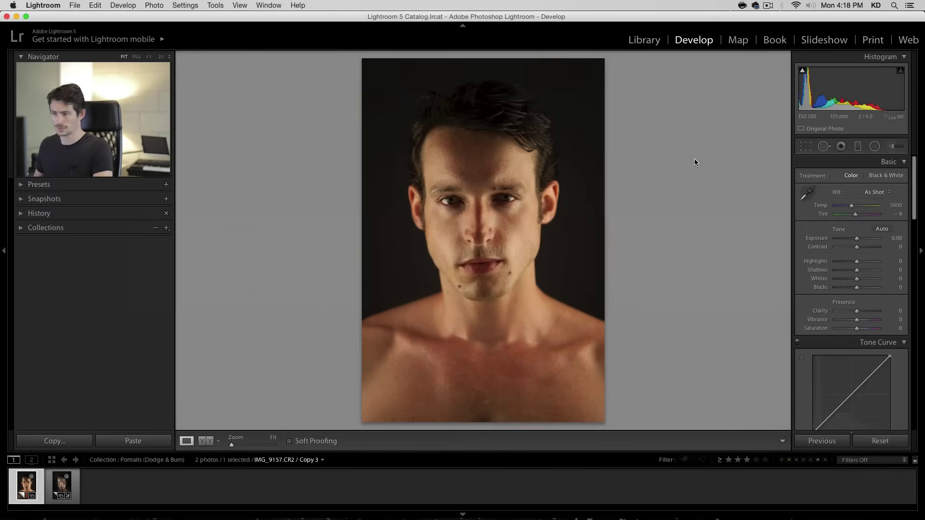
{"action": "right_click", "coordinate": [39, 476]}
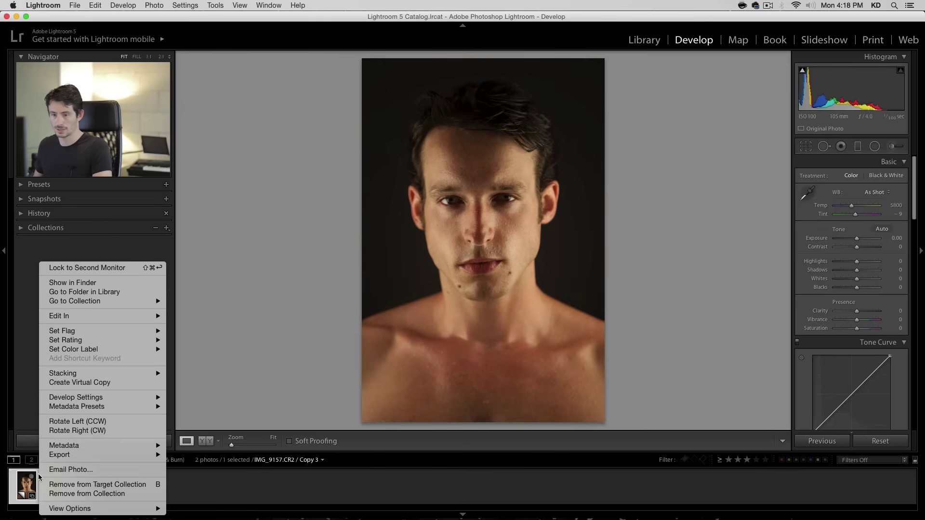
{"action": "left_click", "coordinate": [124, 381]}
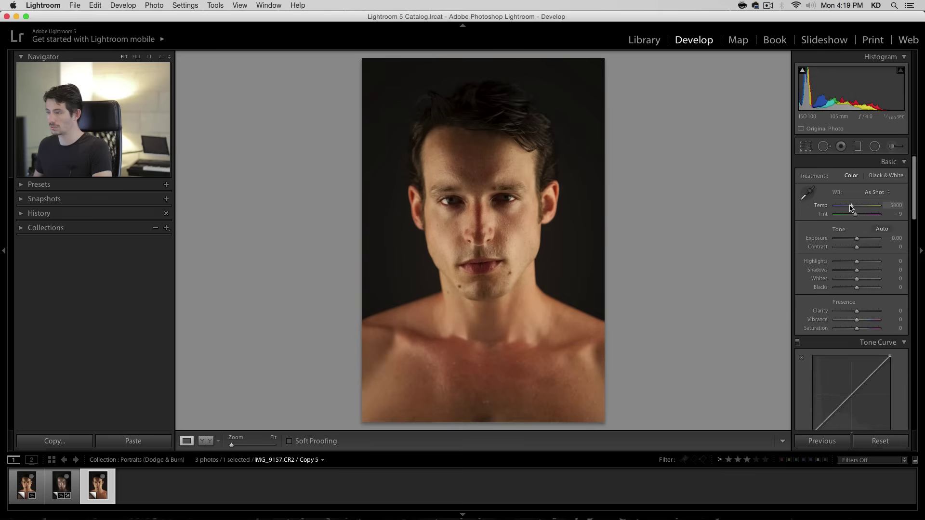
Step: Set the virtual copy's basic adjustments to Temp 5333, Highlights −62, Shadows +59, Clarity +29 and Vibrance −30
{"action": "left_click_drag", "start_coordinate": [850, 206], "coordinate": [848, 206]}
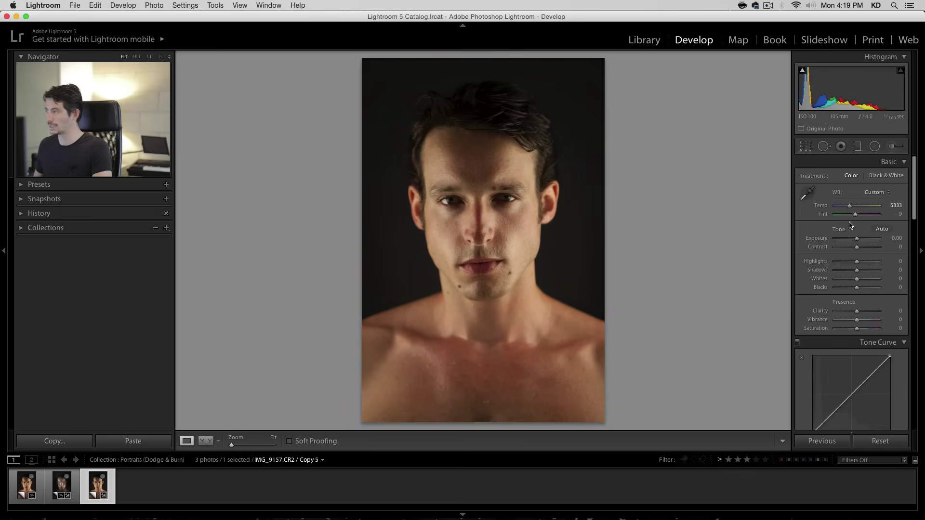
{"action": "left_click", "coordinate": [848, 261]}
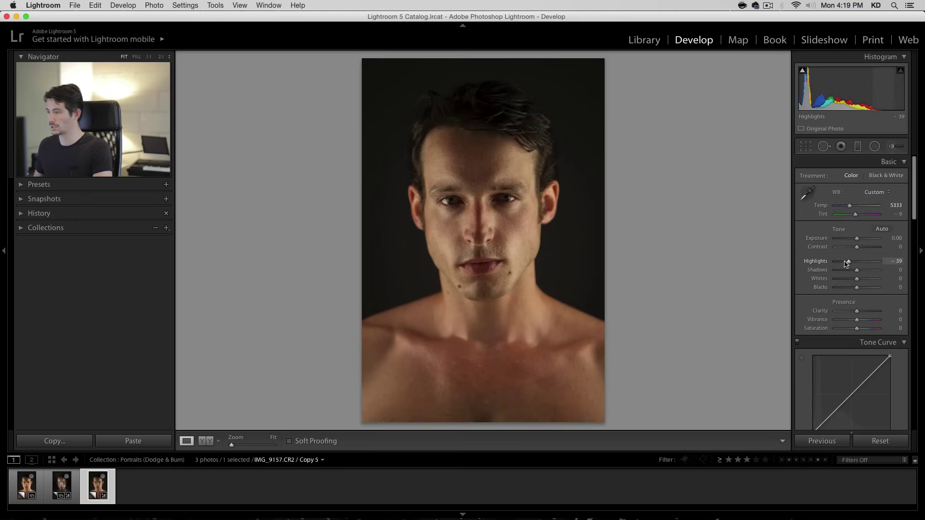
{"action": "left_click", "coordinate": [844, 262]}
{"action": "left_click", "coordinate": [865, 271]}
{"action": "left_click_drag", "start_coordinate": [866, 272], "coordinate": [870, 271]}
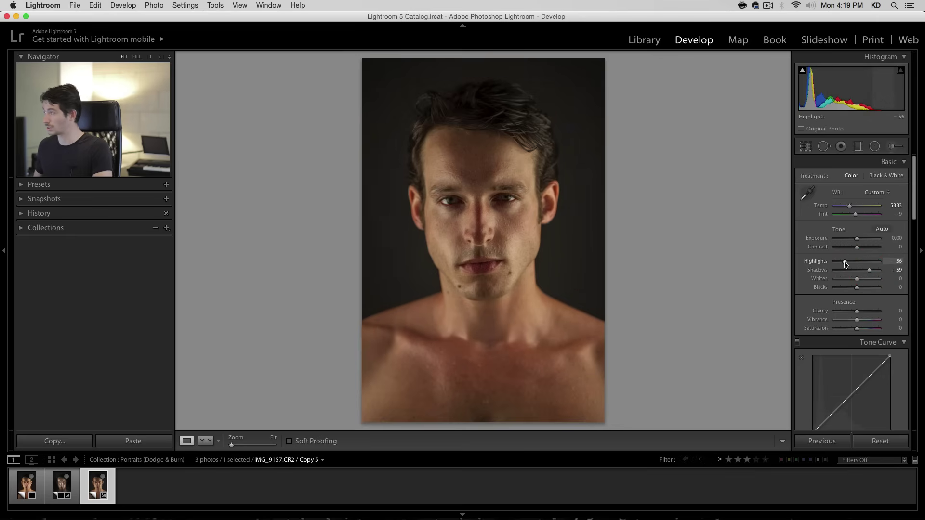
{"action": "left_click", "coordinate": [842, 263]}
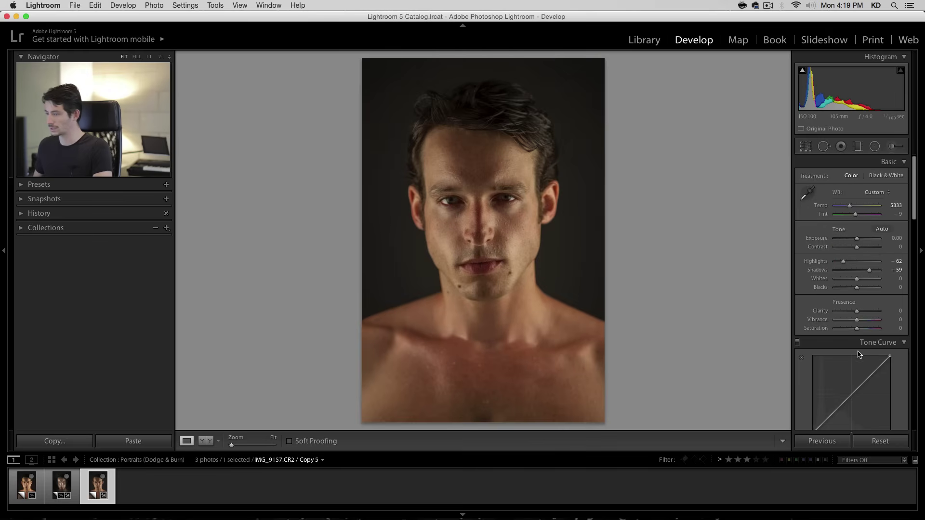
{"action": "left_click", "coordinate": [861, 313]}
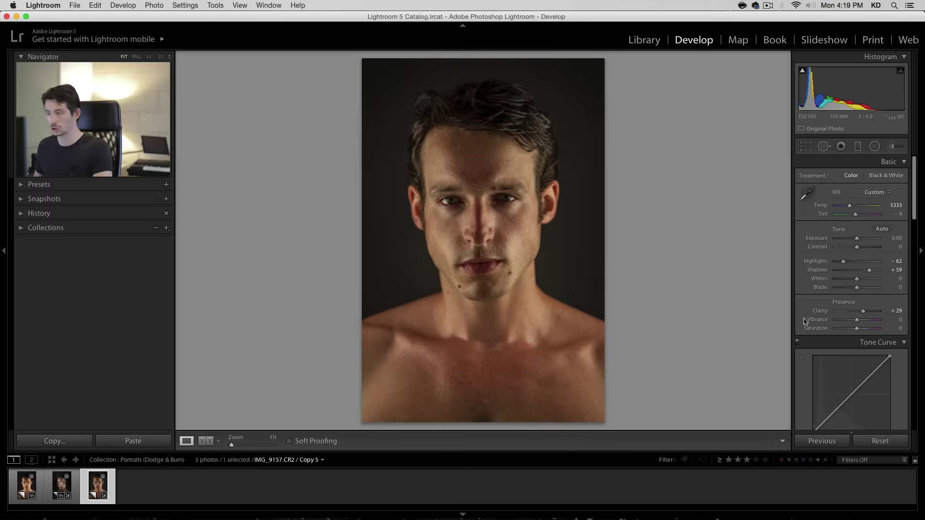
{"action": "left_click", "coordinate": [850, 322]}
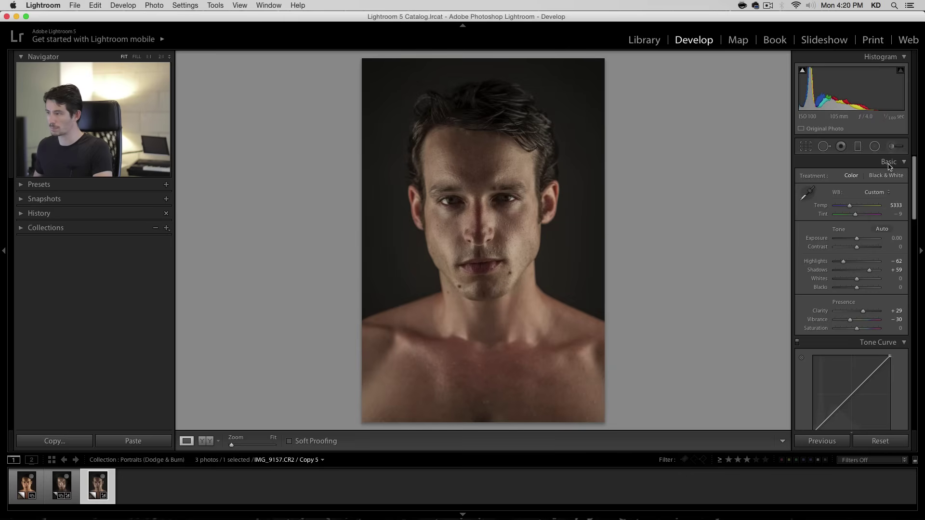
Step: Add an Adjustment Brush mask with Exposure −1.46 and darken the hair and background around the head using brush size 13
{"action": "left_click", "coordinate": [892, 147]}
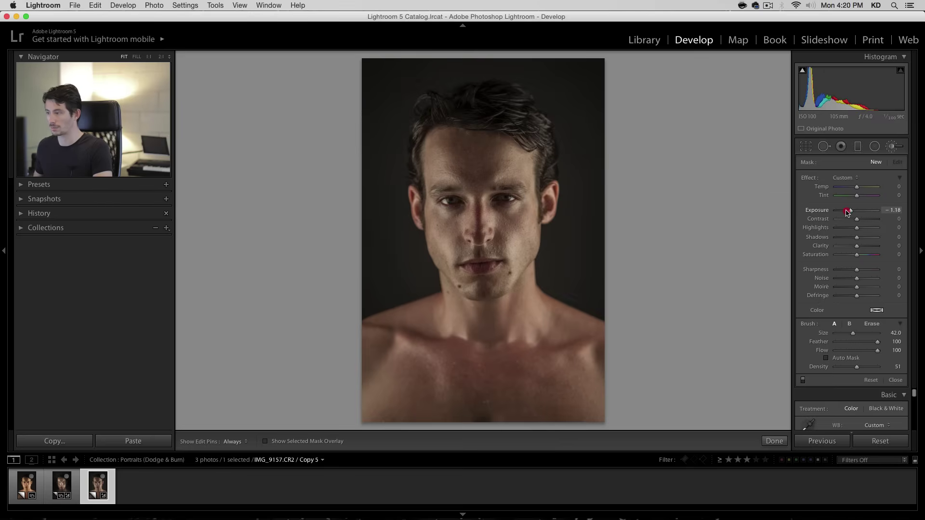
{"action": "left_click_drag", "start_coordinate": [846, 212], "coordinate": [848, 210]}
{"action": "scroll", "coordinate": [569, 158], "scroll_direction": "down", "scroll_amount": 3}
{"action": "scroll", "coordinate": [564, 157], "scroll_direction": "down", "scroll_amount": 6}
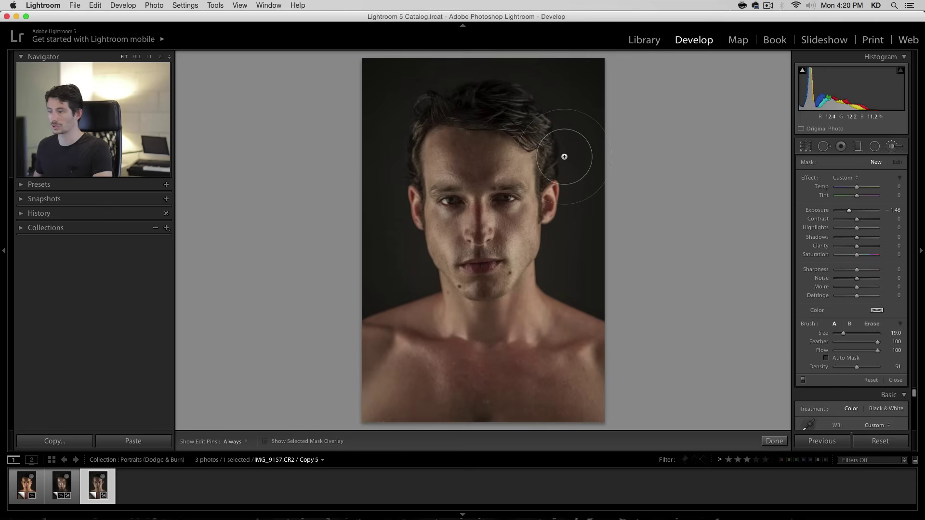
{"action": "scroll", "coordinate": [563, 155], "scroll_direction": "down", "scroll_amount": 4}
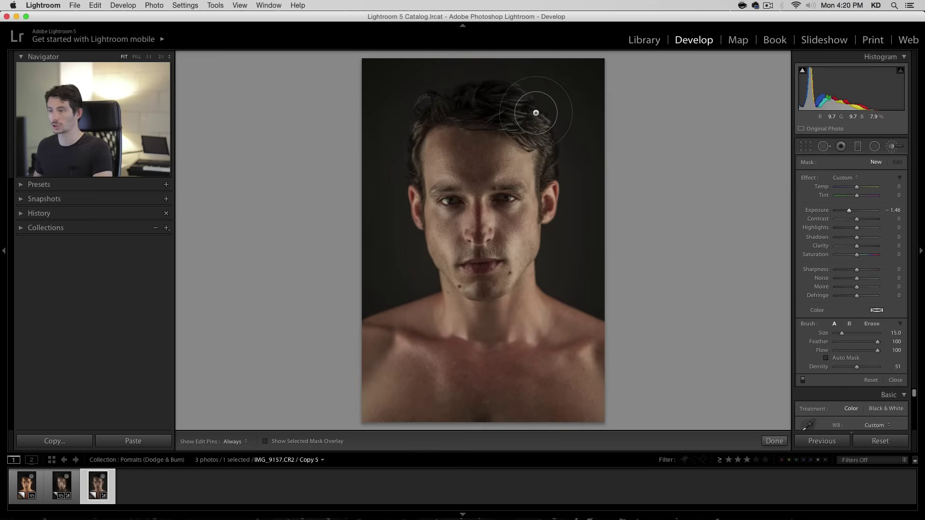
{"action": "scroll", "coordinate": [535, 116], "scroll_direction": "down", "scroll_amount": 2}
{"action": "key", "text": "h"}
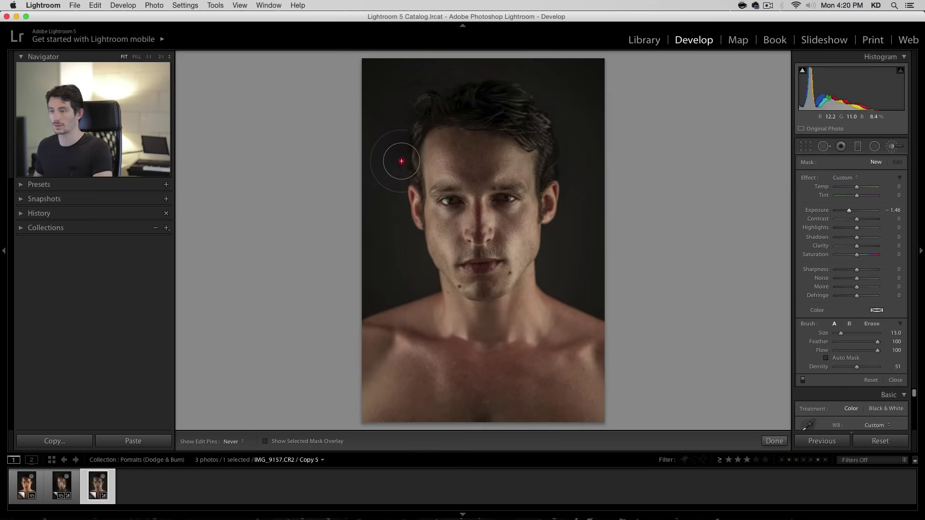
{"action": "key", "text": "h"}
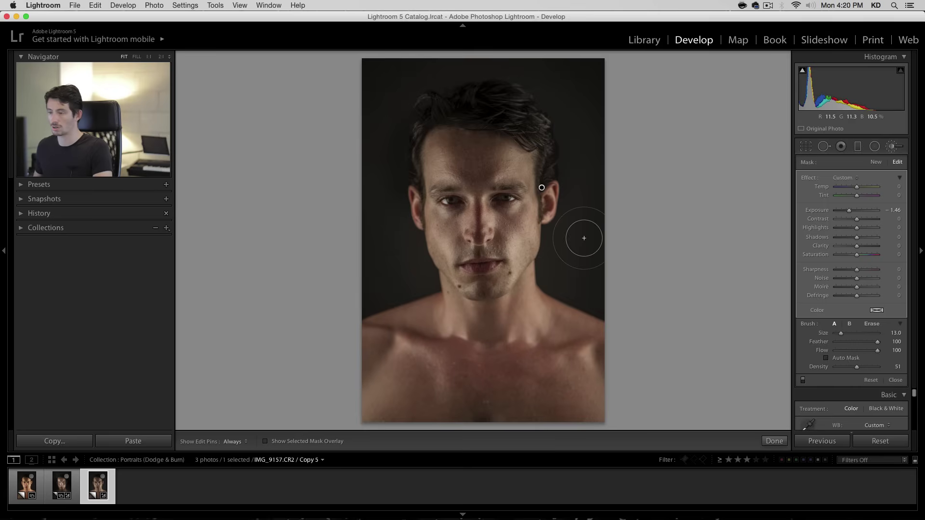
Step: Darken the outer edge of the ear in the same mask with a size 8 brush
{"action": "key", "text": "bracketleft"}
{"action": "key", "text": "h"}
{"action": "key", "text": "bracketleft"}
{"action": "key", "text": "bracketleft"}
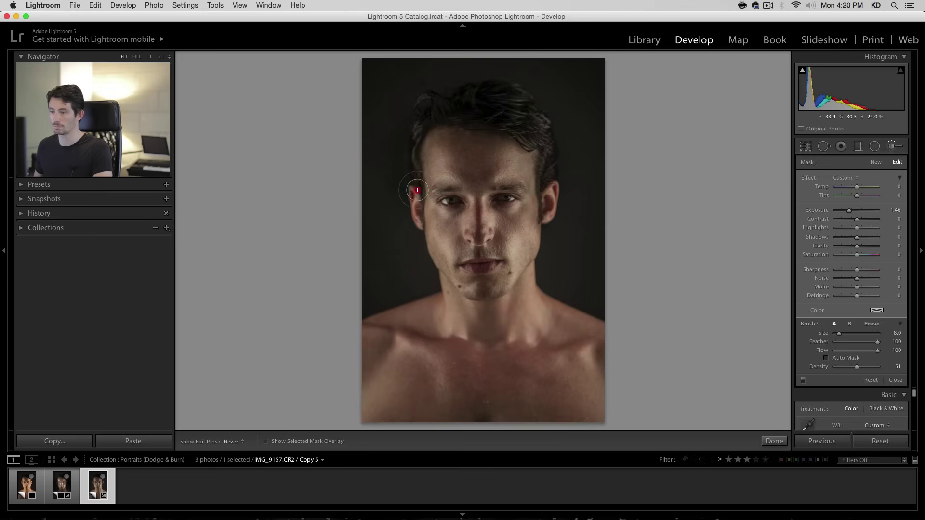
{"action": "key", "text": "h"}
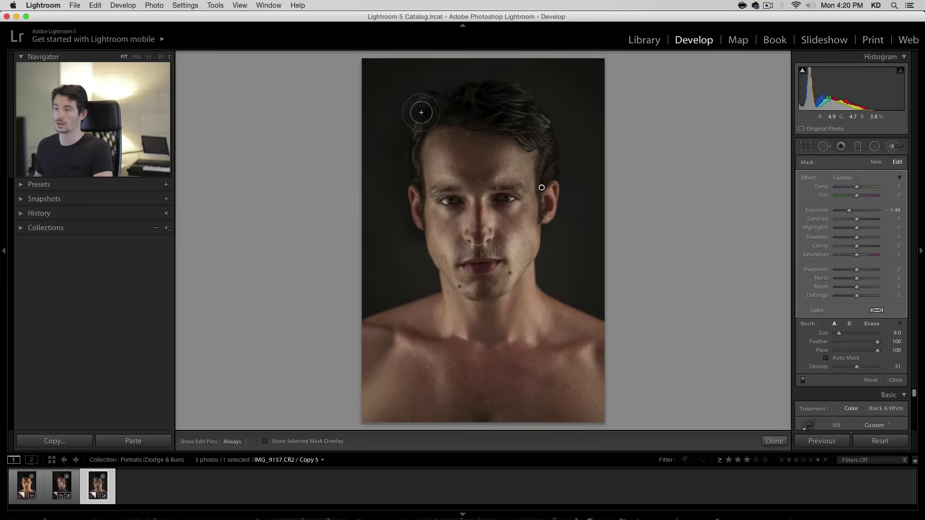
Step: Darken the background along both sides of the portrait with a larger brush of about size 20
{"action": "key", "text": "bracketright"}
{"action": "key", "text": "bracketright"}
{"action": "key", "text": "bracketright"}
{"action": "key", "text": "bracketright"}
{"action": "key", "text": "bracketright"}
{"action": "key", "text": "bracketright"}
{"action": "key", "text": "bracketright"}
{"action": "key", "text": "bracketright"}
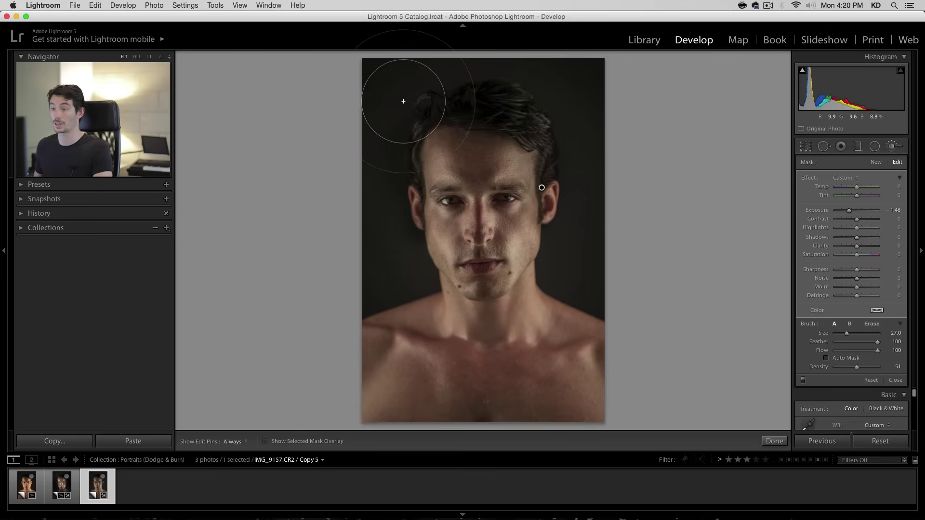
{"action": "key", "text": "h"}
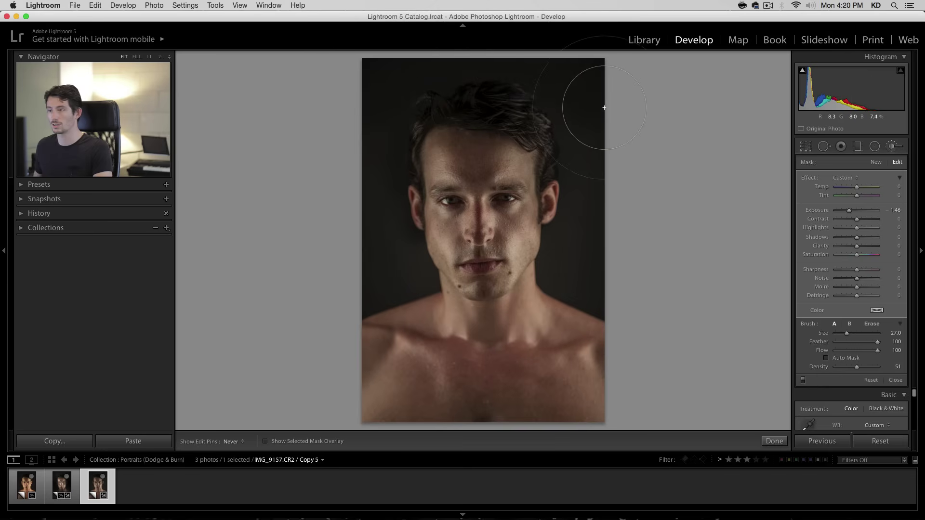
{"action": "key", "text": "bracketleft"}
{"action": "key", "text": "bracketleft"}
{"action": "key", "text": "bracketleft"}
{"action": "key", "text": "bracketleft"}
{"action": "key", "text": "bracketleft"}
{"action": "mouse_move", "coordinate": [551, 85]}
{"action": "left_mouse_down"}
{"action": "mouse_move", "coordinate": [602, 164]}
{"action": "mouse_move", "coordinate": [528, 71]}
{"action": "mouse_move", "coordinate": [611, 146]}
{"action": "mouse_move", "coordinate": [612, 278]}
{"action": "mouse_move", "coordinate": [603, 255]}
{"action": "mouse_move", "coordinate": [582, 281]}
{"action": "mouse_move", "coordinate": [605, 276]}
{"action": "left_mouse_up"}
{"action": "mouse_move", "coordinate": [350, 206]}
{"action": "left_mouse_down"}
{"action": "mouse_move", "coordinate": [379, 271]}
{"action": "mouse_move", "coordinate": [399, 284]}
{"action": "mouse_move", "coordinate": [362, 267]}
{"action": "left_mouse_up"}
{"action": "key", "text": "h"}
{"action": "key", "text": "bracketleft"}
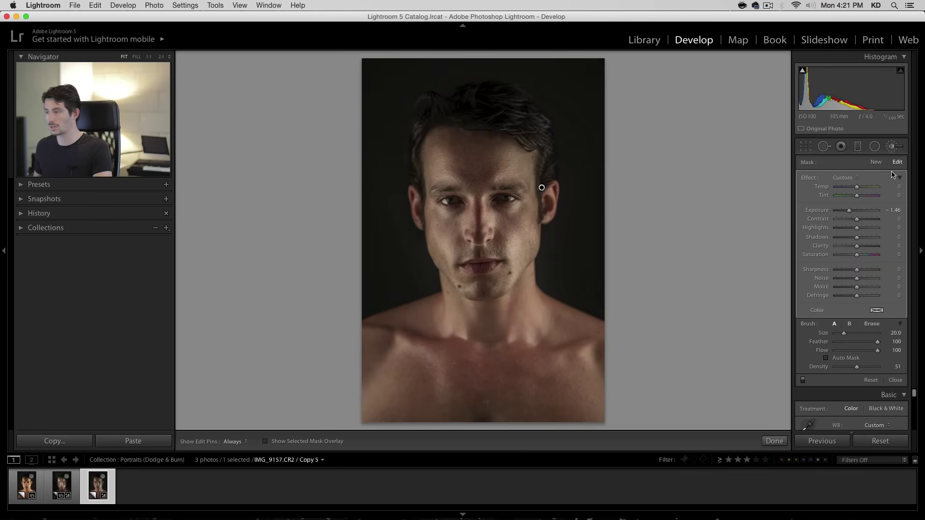
Step: Start a new Adjustment Brush mask at Exposure −1.46 and darken the chest with a size 18 brush
{"action": "left_click", "coordinate": [878, 164]}
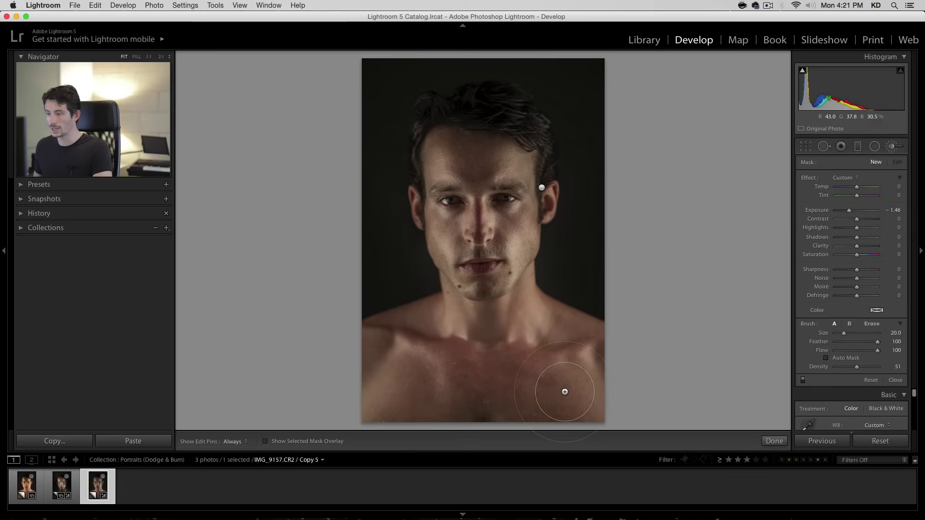
{"action": "key", "text": "bracketleft"}
{"action": "left_click", "coordinate": [571, 385]}
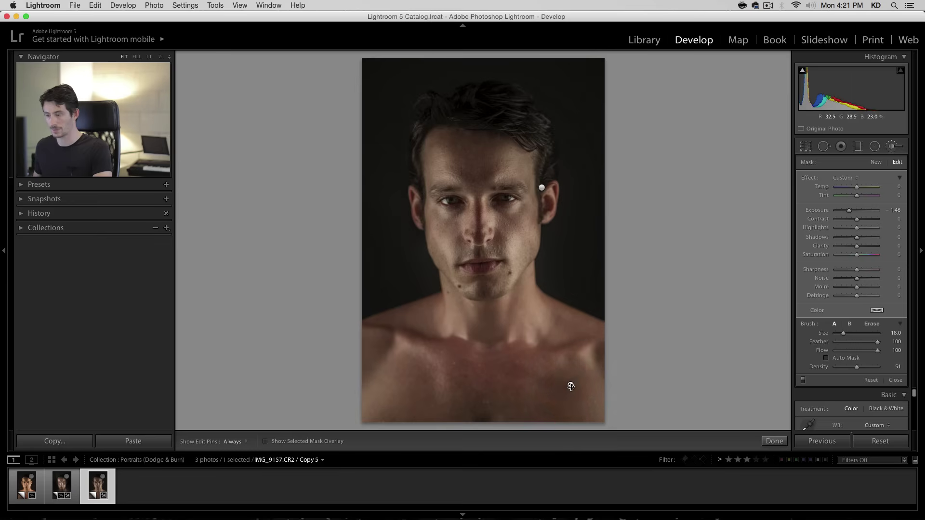
{"action": "key", "text": "h"}
{"action": "mouse_move", "coordinate": [589, 356]}
{"action": "left_mouse_down"}
{"action": "mouse_move", "coordinate": [532, 297]}
{"action": "mouse_move", "coordinate": [520, 374]}
{"action": "mouse_move", "coordinate": [468, 407]}
{"action": "mouse_move", "coordinate": [383, 381]}
{"action": "mouse_move", "coordinate": [378, 347]}
{"action": "mouse_move", "coordinate": [412, 347]}
{"action": "mouse_move", "coordinate": [441, 329]}
{"action": "mouse_move", "coordinate": [409, 371]}
{"action": "left_mouse_up"}
Step: Extend the chest mask over the neck, below the jawline and along the shoulders with a size 6 brush
{"action": "key", "text": "bracketleft"}
{"action": "key", "text": "bracketleft"}
{"action": "key", "text": "bracketleft"}
{"action": "key", "text": "bracketleft"}
{"action": "key", "text": "bracketleft"}
{"action": "key", "text": "bracketleft"}
{"action": "key", "text": "bracketleft"}
{"action": "key", "text": "bracketleft"}
{"action": "key", "text": "bracketleft"}
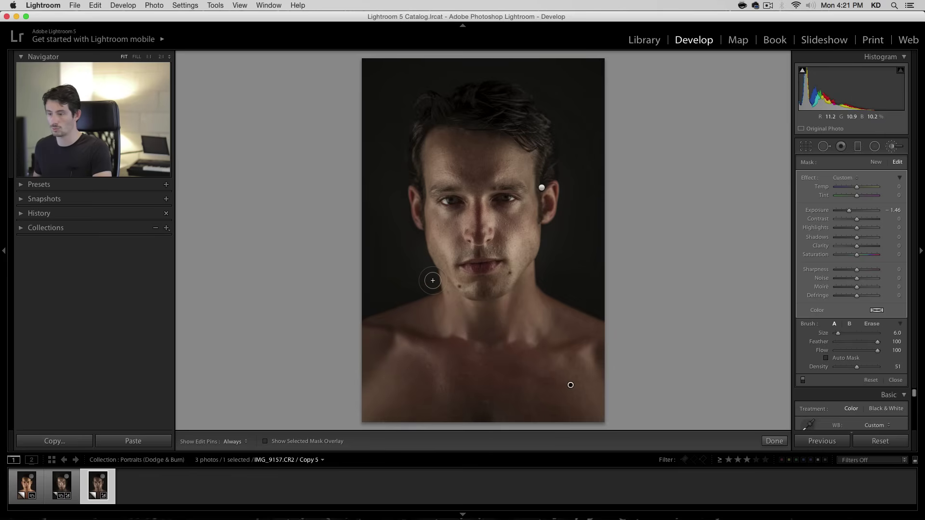
{"action": "key", "text": "h"}
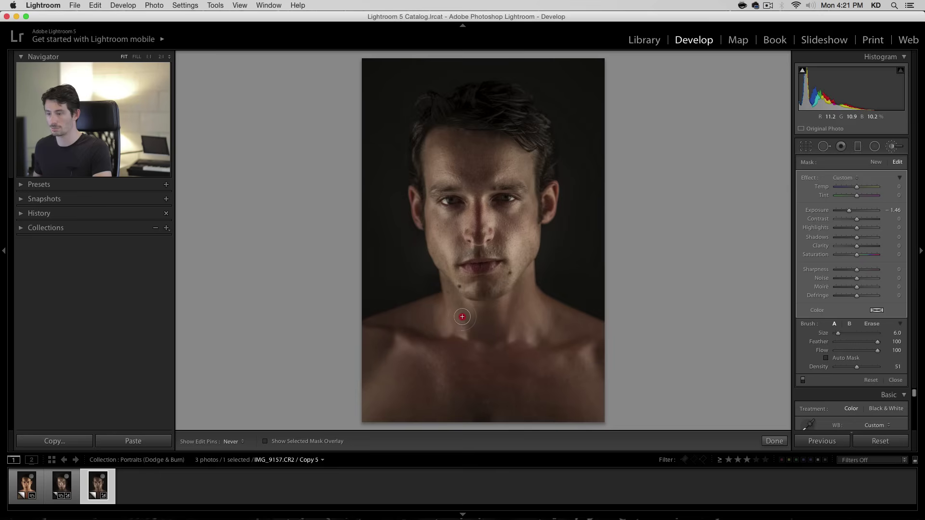
{"action": "left_click_drag", "start_coordinate": [506, 311], "coordinate": [533, 287]}
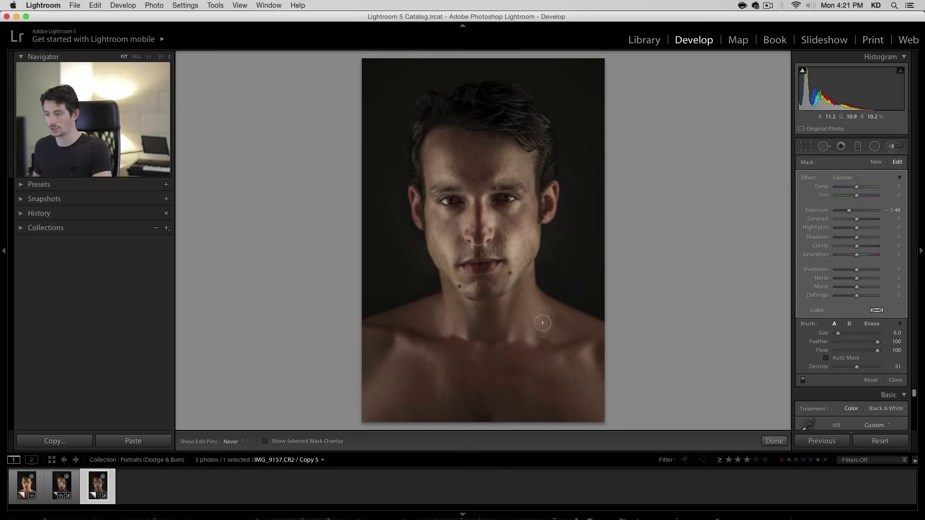
{"action": "mouse_move", "coordinate": [469, 340]}
{"action": "left_mouse_down"}
{"action": "mouse_move", "coordinate": [429, 283]}
{"action": "mouse_move", "coordinate": [455, 313]}
{"action": "left_mouse_up"}
{"action": "key", "text": "h"}
{"action": "mouse_move", "coordinate": [471, 314]}
{"action": "left_mouse_down"}
{"action": "mouse_move", "coordinate": [502, 314]}
{"action": "mouse_move", "coordinate": [538, 270]}
{"action": "mouse_move", "coordinate": [535, 285]}
{"action": "left_mouse_up"}
{"action": "key", "text": "h"}
{"action": "mouse_move", "coordinate": [340, 333]}
{"action": "left_mouse_down"}
{"action": "mouse_move", "coordinate": [383, 344]}
{"action": "mouse_move", "coordinate": [406, 333]}
{"action": "left_mouse_up"}
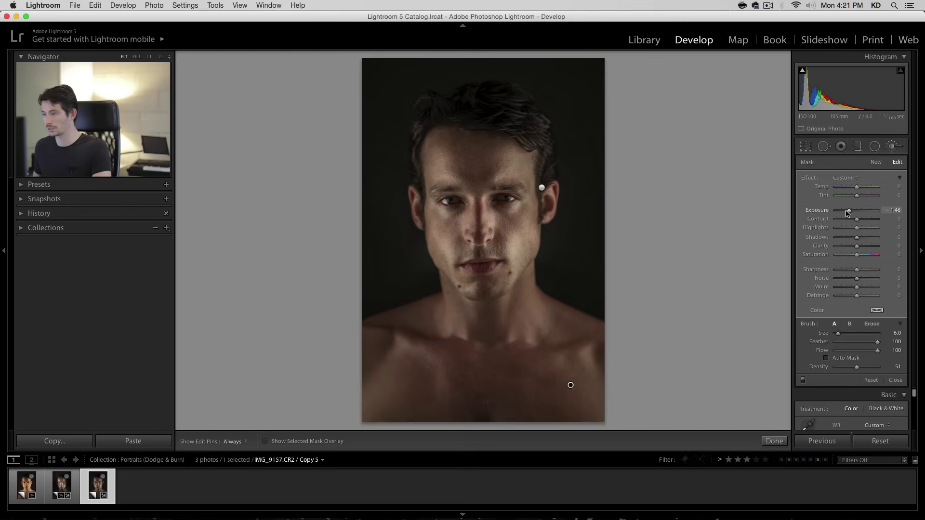
Step: Set the chest mask to Exposure −2.87 and Highlights −60, and extend it over the background edges with a size 23 brush
{"action": "left_click_drag", "start_coordinate": [847, 213], "coordinate": [844, 213]}
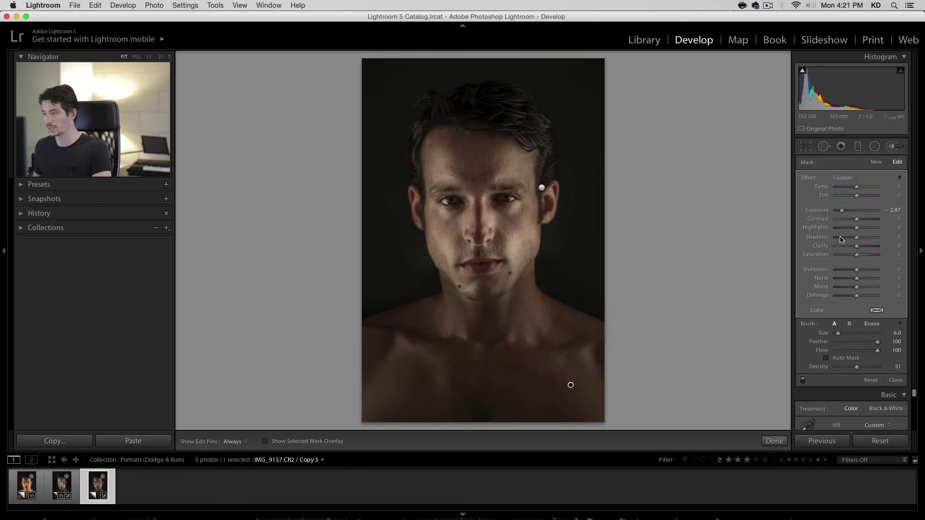
{"action": "left_click_drag", "start_coordinate": [857, 230], "coordinate": [837, 231]}
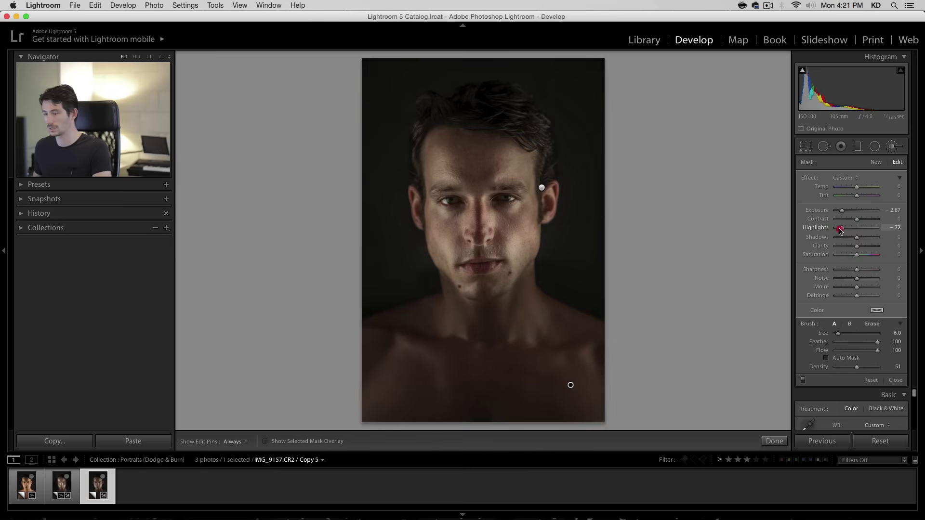
{"action": "scroll", "coordinate": [586, 286], "scroll_direction": "up", "scroll_amount": 12}
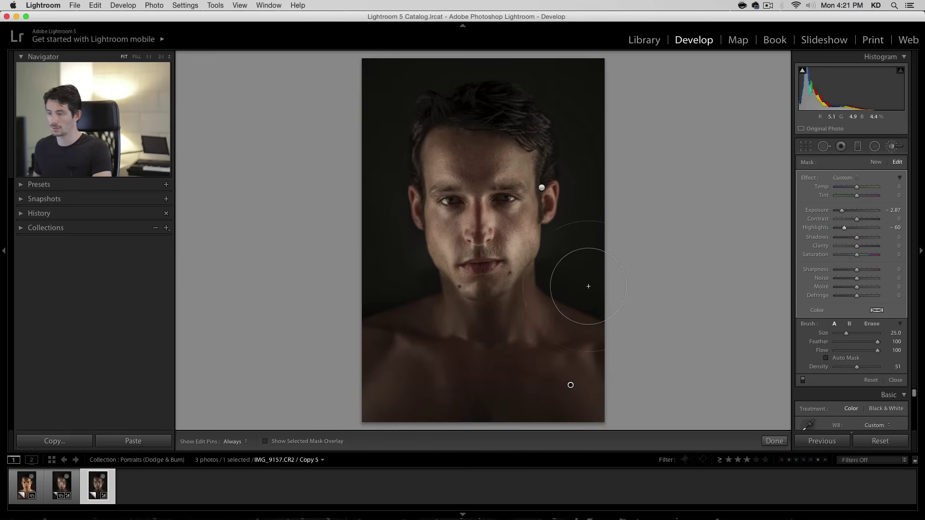
{"action": "scroll", "coordinate": [621, 292], "scroll_direction": "up", "scroll_amount": 3}
{"action": "scroll", "coordinate": [641, 293], "scroll_direction": "down", "scroll_amount": 6}
{"action": "mouse_move", "coordinate": [597, 284]}
{"action": "left_mouse_down"}
{"action": "mouse_move", "coordinate": [611, 140]}
{"action": "mouse_move", "coordinate": [603, 80]}
{"action": "left_mouse_up"}
{"action": "mouse_move", "coordinate": [388, 287]}
{"action": "left_mouse_down"}
{"action": "mouse_move", "coordinate": [369, 293]}
{"action": "mouse_move", "coordinate": [355, 275]}
{"action": "mouse_move", "coordinate": [363, 231]}
{"action": "mouse_move", "coordinate": [354, 145]}
{"action": "left_mouse_up"}
{"action": "left_click", "coordinate": [617, 223]}
{"action": "left_click", "coordinate": [602, 125]}
{"action": "left_click_drag", "start_coordinate": [362, 78], "coordinate": [356, 142]}
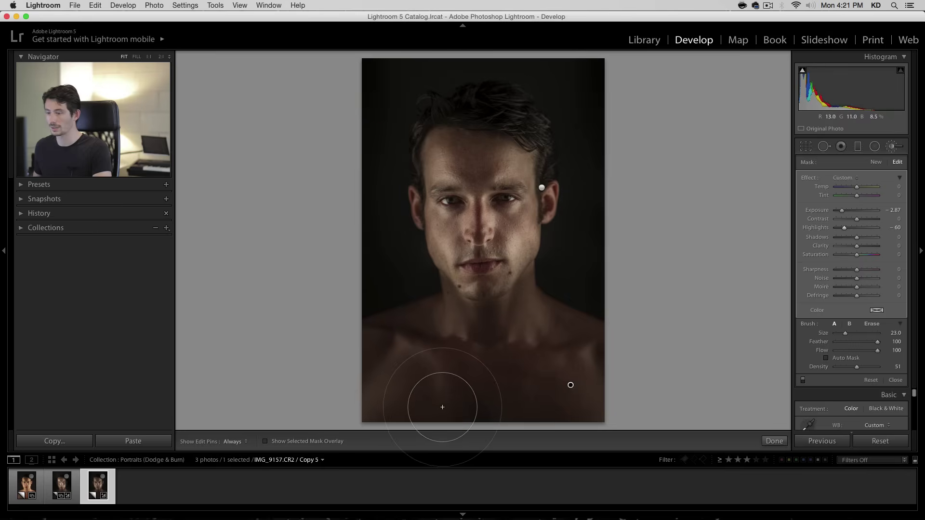
Step: Erase the body mask's spill from the chin, jaw and lower face with a size 3 erase brush
{"action": "scroll", "coordinate": [446, 386], "scroll_direction": "down", "scroll_amount": 1}
{"action": "key", "text": "["}
{"action": "key", "text": "["}
{"action": "key", "text": "["}
{"action": "key", "text": "["}
{"action": "key", "text": "["}
{"action": "key", "text": "["}
{"action": "key", "text": "["}
{"action": "key", "text": "["}
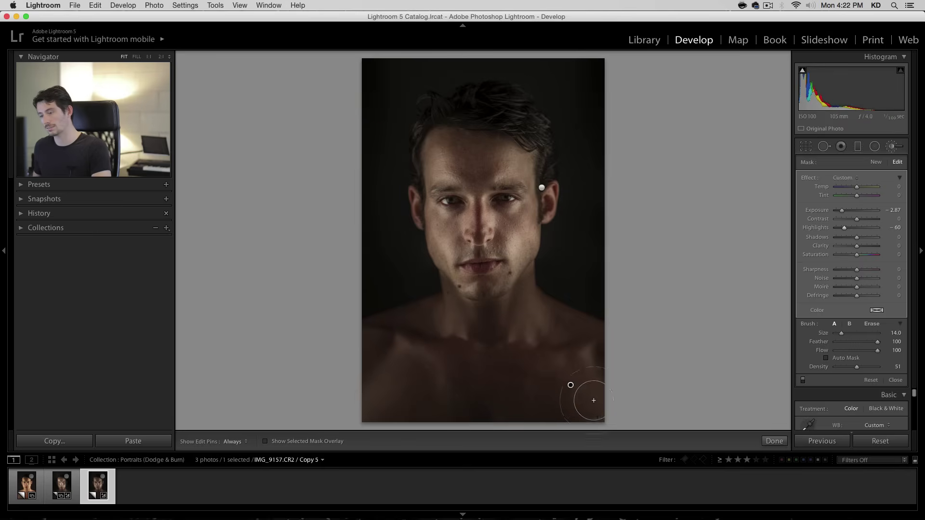
{"action": "mouse_move", "coordinate": [571, 384]}
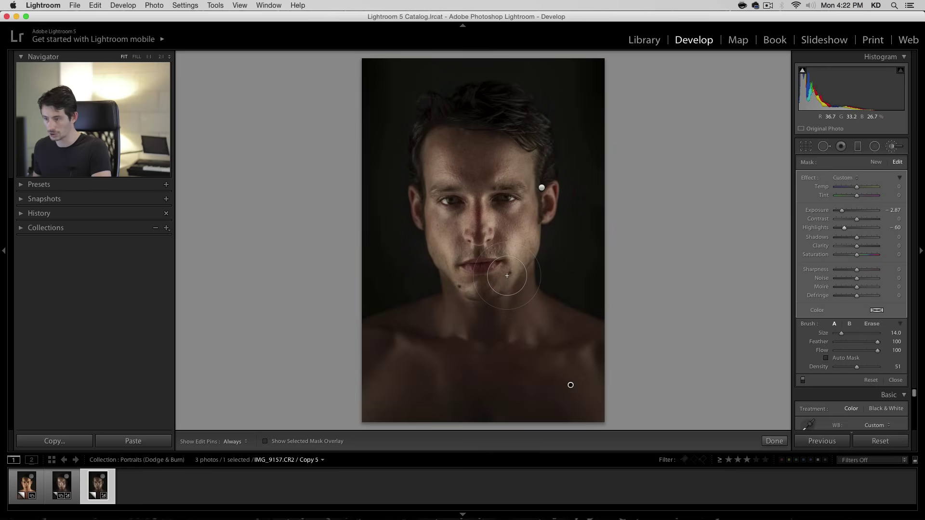
{"action": "key", "text": "["}
{"action": "key", "text": "alt"}
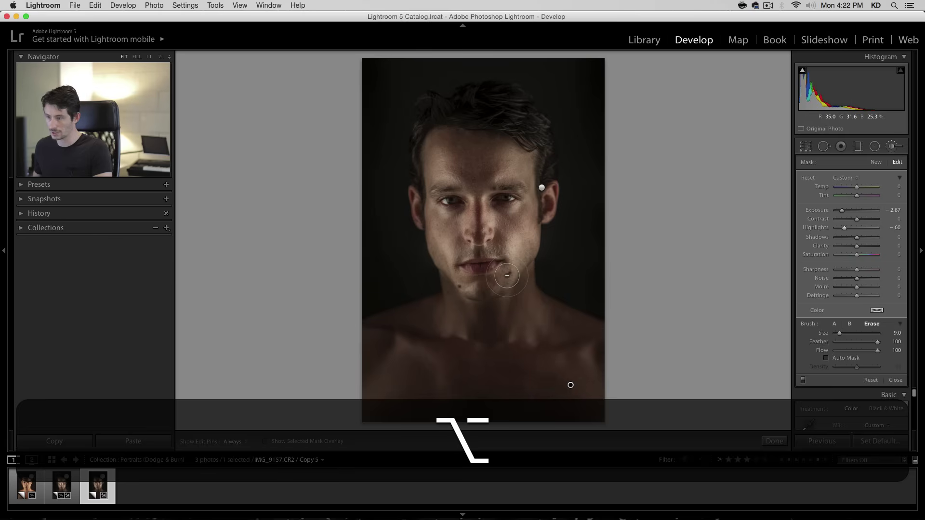
{"action": "key", "text": "bracketleft"}
{"action": "key", "text": "bracketleft"}
{"action": "key", "text": "bracketleft"}
{"action": "key", "text": "bracketleft"}
{"action": "key", "text": "h"}
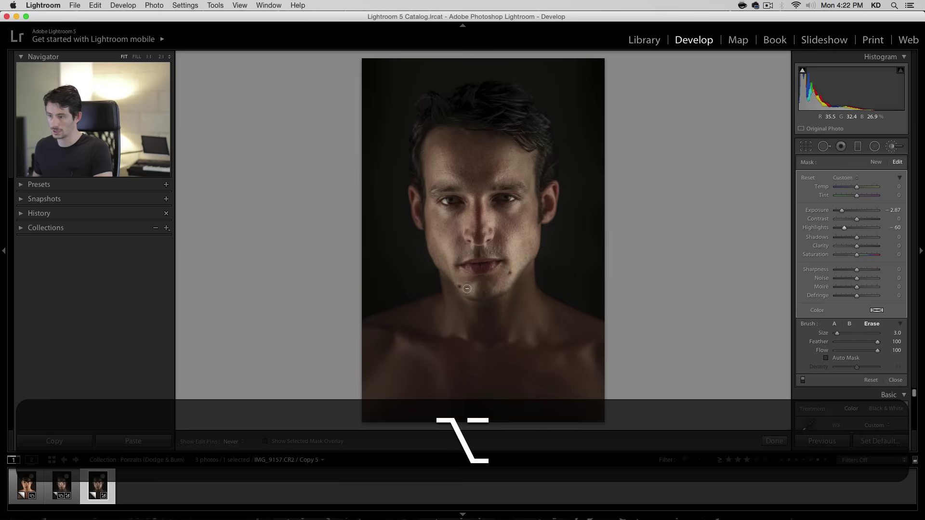
{"action": "mouse_move", "coordinate": [432, 245]}
{"action": "left_mouse_down"}
{"action": "mouse_move", "coordinate": [501, 284]}
{"action": "mouse_move", "coordinate": [518, 258]}
{"action": "left_mouse_up"}
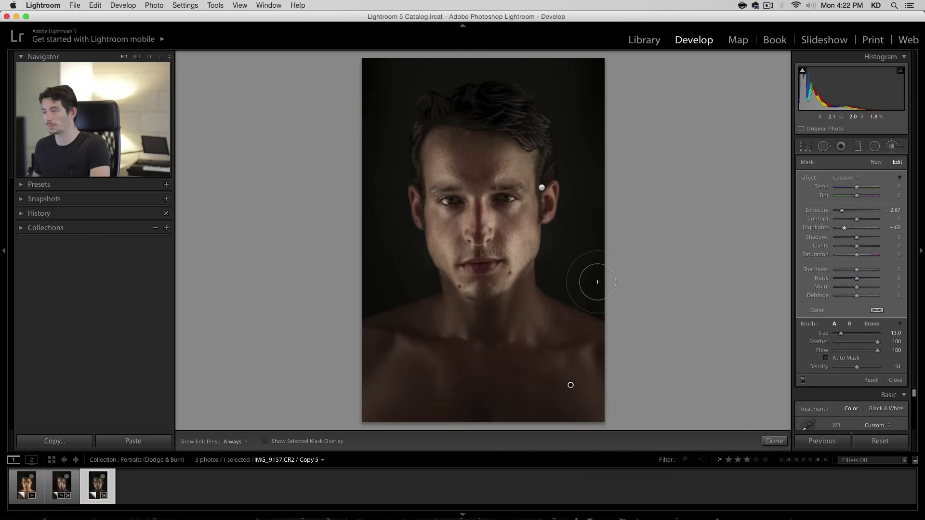
Step: Compare the portrait with and without the brush adjustments
{"action": "left_click", "coordinate": [803, 380]}
{"action": "left_click", "coordinate": [803, 381]}
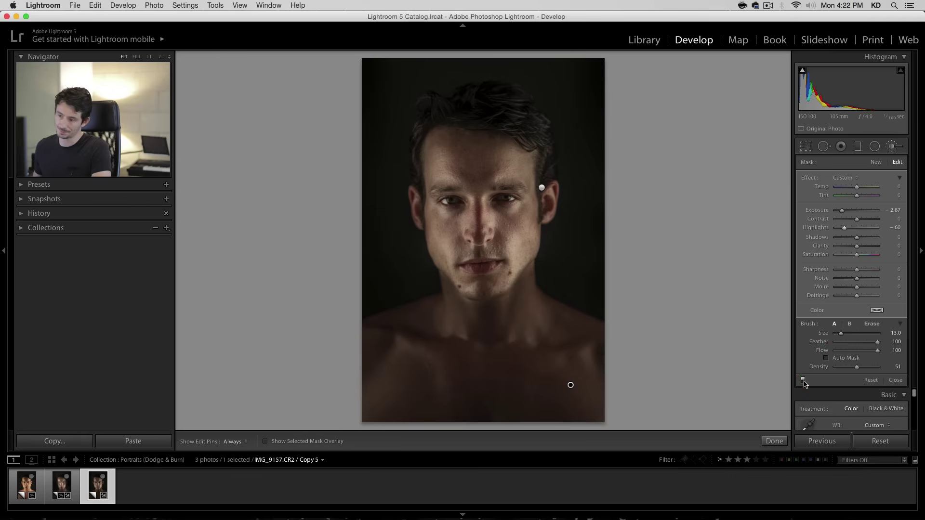
Step: Start a new brush mask with Exposure 1.83 and Density 31, and brighten the forehead and nose bridge with a size 14 brush
{"action": "left_click", "coordinate": [875, 162]}
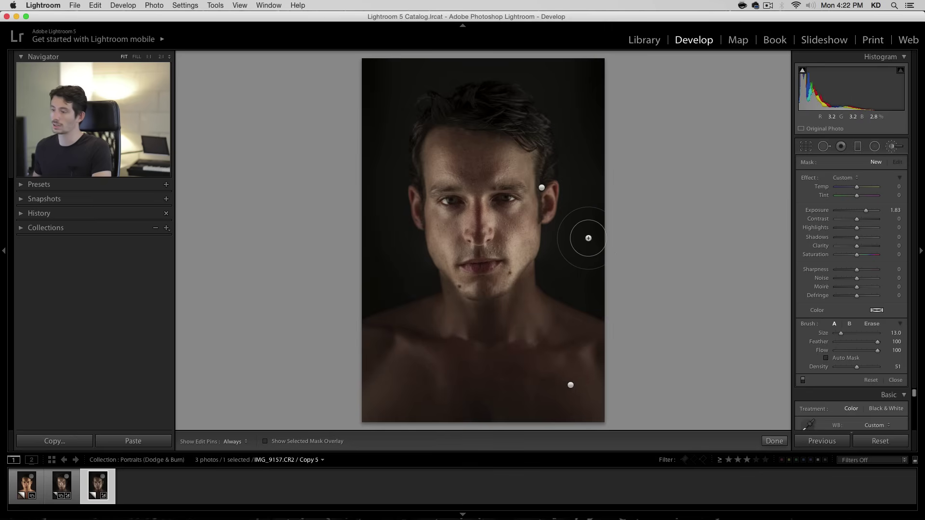
{"action": "scroll", "coordinate": [581, 235], "scroll_direction": "down", "scroll_amount": 5}
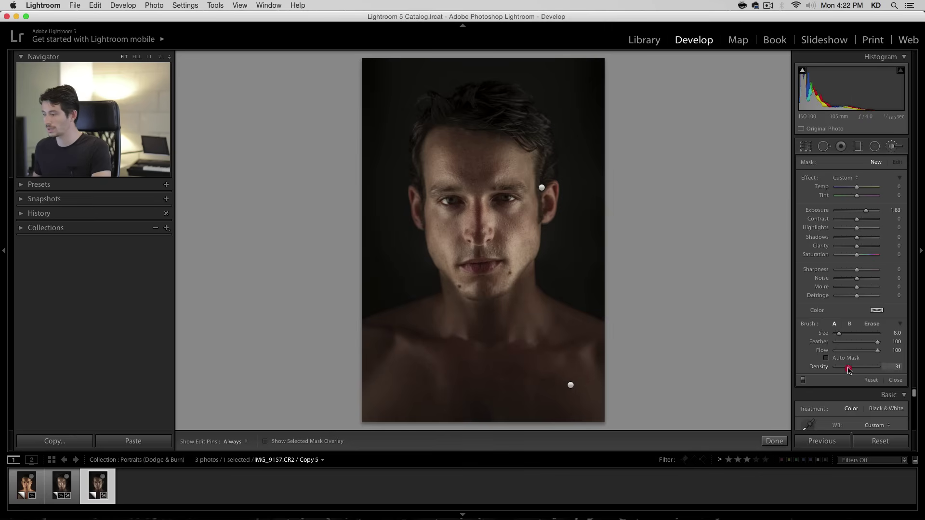
{"action": "scroll", "coordinate": [513, 207], "scroll_direction": "up", "scroll_amount": 6}
{"action": "left_click", "coordinate": [477, 175]}
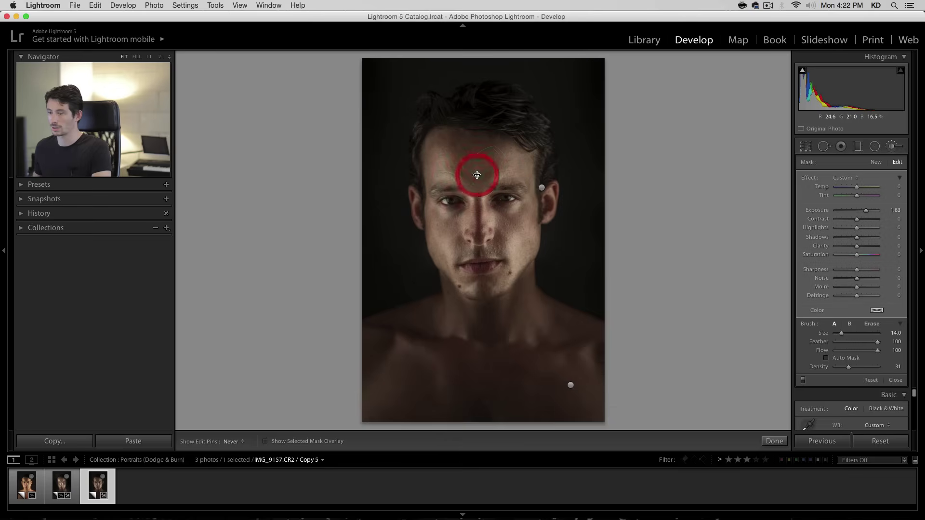
{"action": "key", "text": "h"}
{"action": "left_click", "coordinate": [487, 166]}
{"action": "left_click_drag", "start_coordinate": [480, 195], "coordinate": [479, 207]}
{"action": "left_click", "coordinate": [479, 206]}
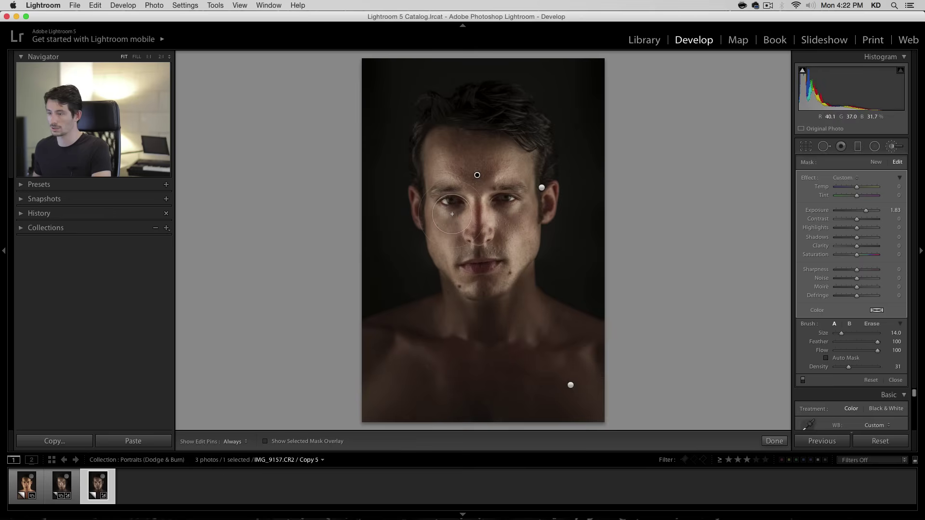
Step: Extend the face-brightening mask over both under-eye areas and the eyes with a size 10 brush
{"action": "scroll", "coordinate": [453, 213], "scroll_direction": "down", "scroll_amount": 1}
{"action": "left_click_drag", "start_coordinate": [455, 212], "coordinate": [445, 218]}
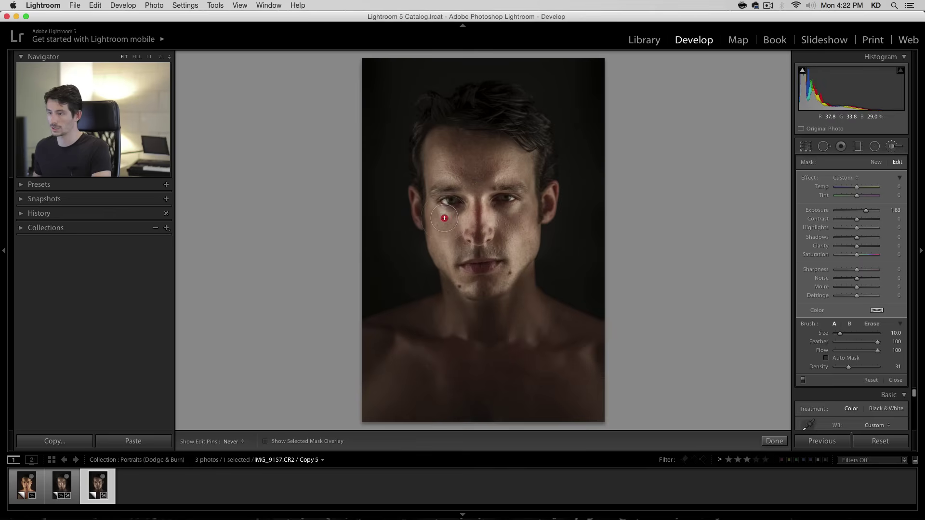
{"action": "left_click", "coordinate": [513, 212]}
{"action": "key", "text": "h"}
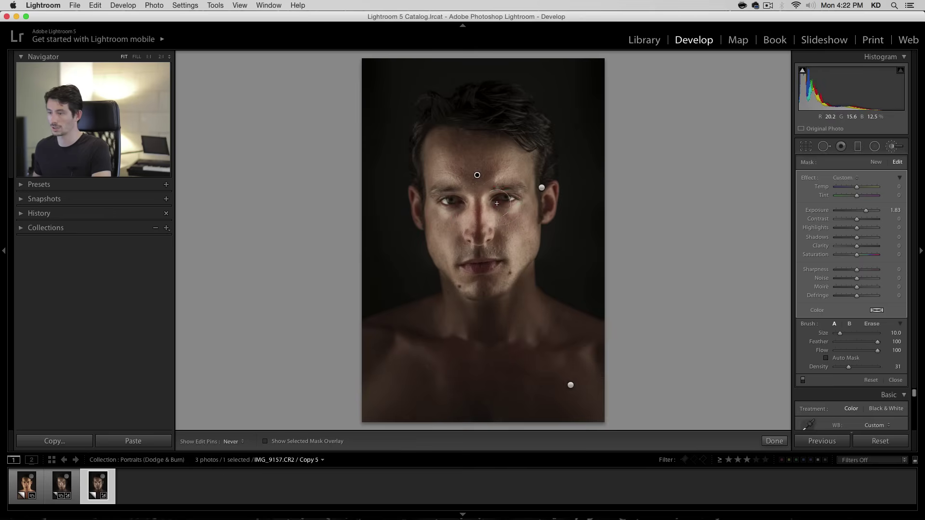
{"action": "left_click", "coordinate": [447, 205]}
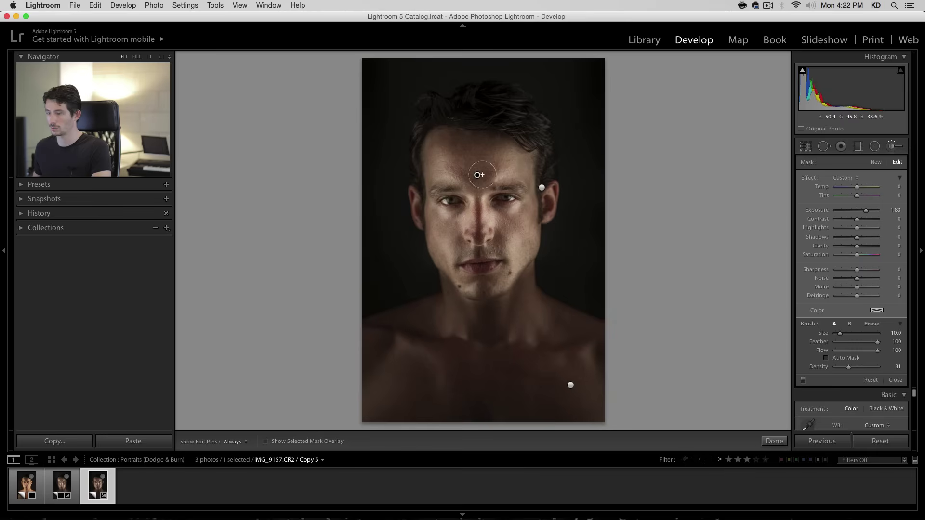
Step: Brighten the area below the nose, the upper lip, the lips and the chin, starting with a size 6 brush
{"action": "left_click", "coordinate": [479, 242]}
{"action": "left_click_drag", "start_coordinate": [461, 256], "coordinate": [500, 255]}
{"action": "left_click", "coordinate": [483, 283]}
{"action": "key", "text": "h"}
{"action": "left_click", "coordinate": [479, 266]}
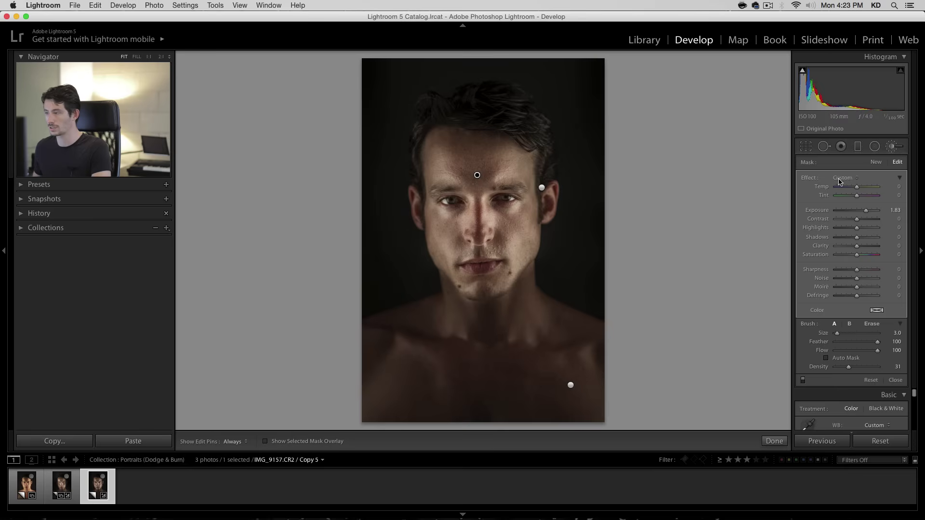
Step: Start another brush mask, paint along the jawline with a size 3 brush, and set its Exposure to 0.70
{"action": "left_click", "coordinate": [876, 162]}
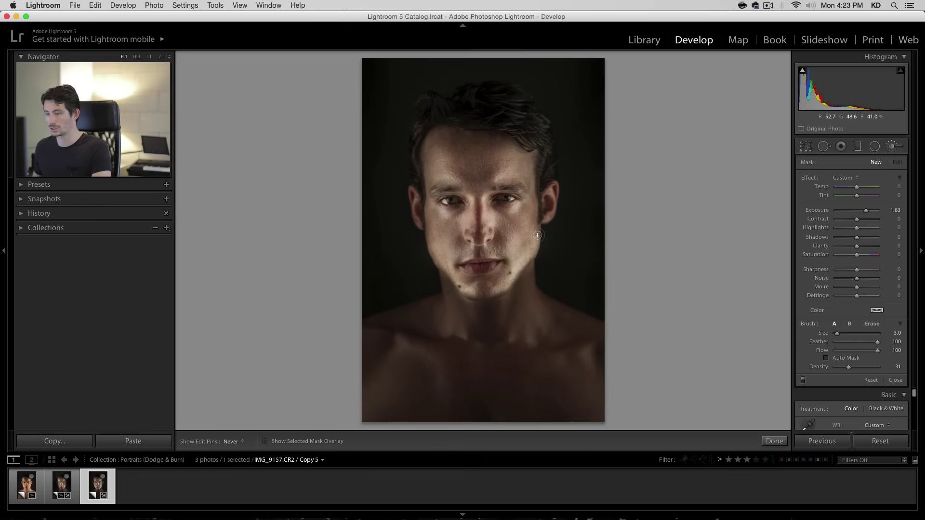
{"action": "left_click_drag", "start_coordinate": [540, 227], "coordinate": [507, 281]}
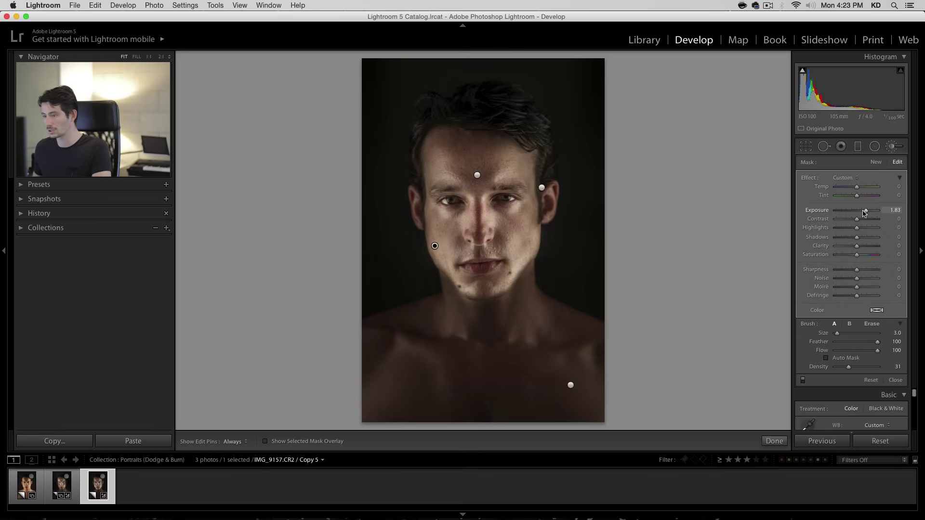
{"action": "left_click_drag", "start_coordinate": [863, 213], "coordinate": [862, 210]}
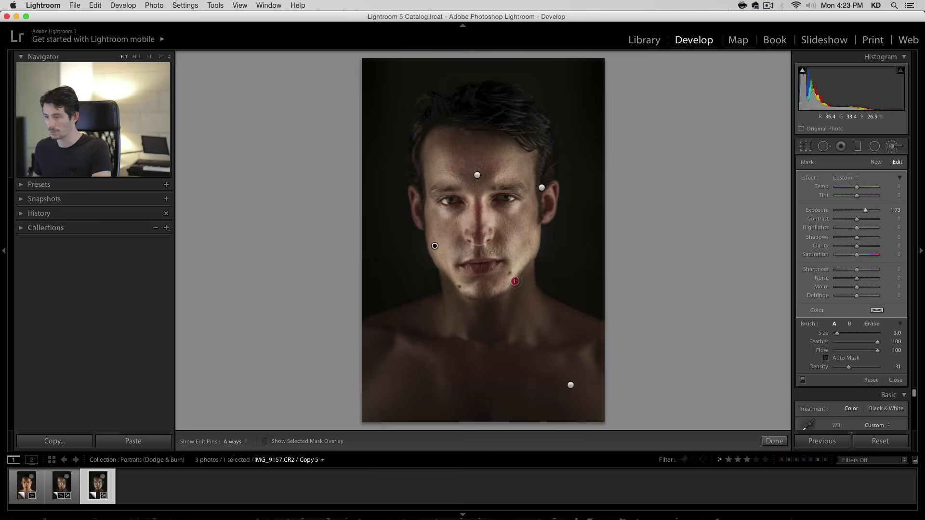
{"action": "left_click_drag", "start_coordinate": [515, 281], "coordinate": [525, 267]}
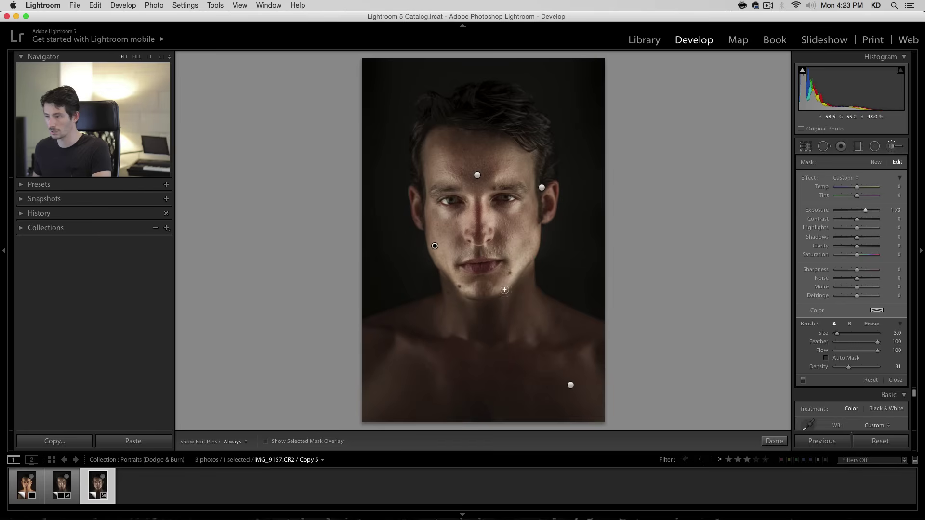
{"action": "key", "text": "h"}
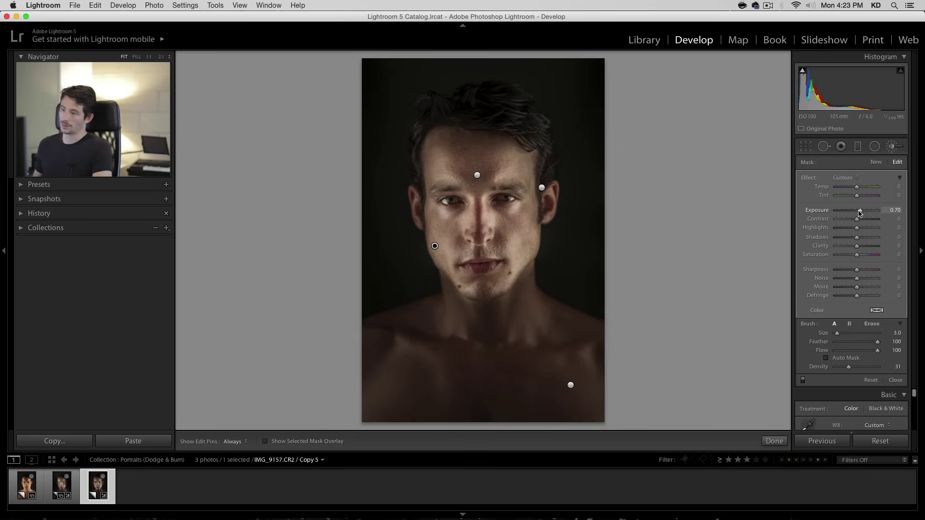
Step: Start an eye mask at size 6 and Density 71, paint the white of the subject's right eye, and set Exposure to 4.00
{"action": "left_click", "coordinate": [876, 163]}
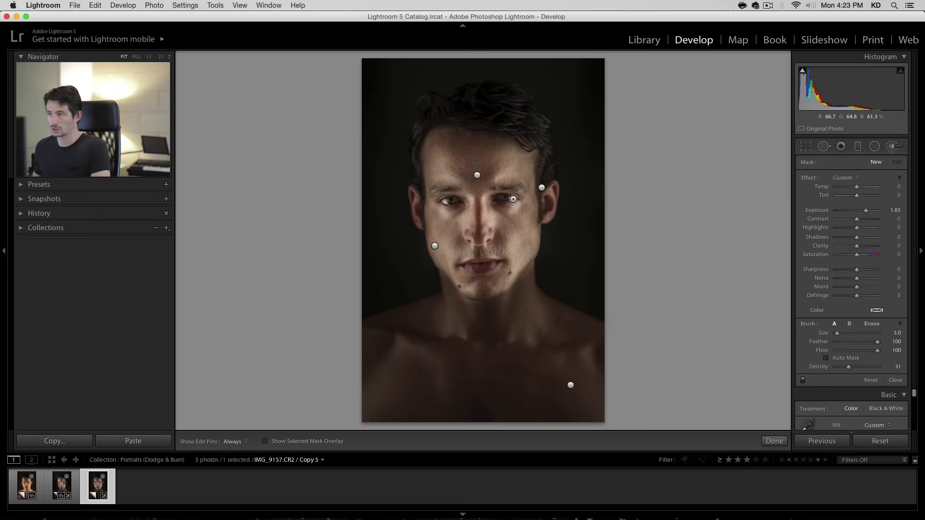
{"action": "left_click", "coordinate": [150, 57]}
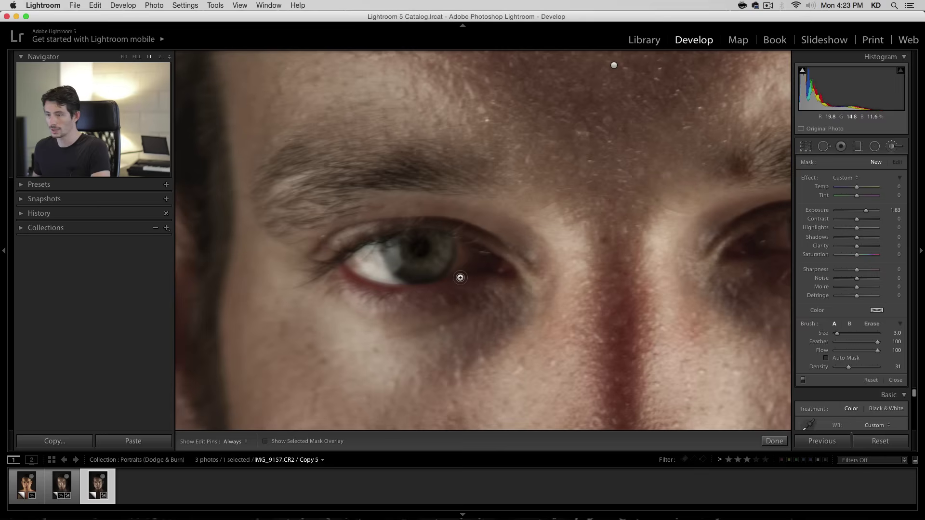
{"action": "scroll", "coordinate": [461, 271], "scroll_direction": "up", "scroll_amount": 4}
{"action": "left_click_drag", "start_coordinate": [446, 261], "coordinate": [365, 261]}
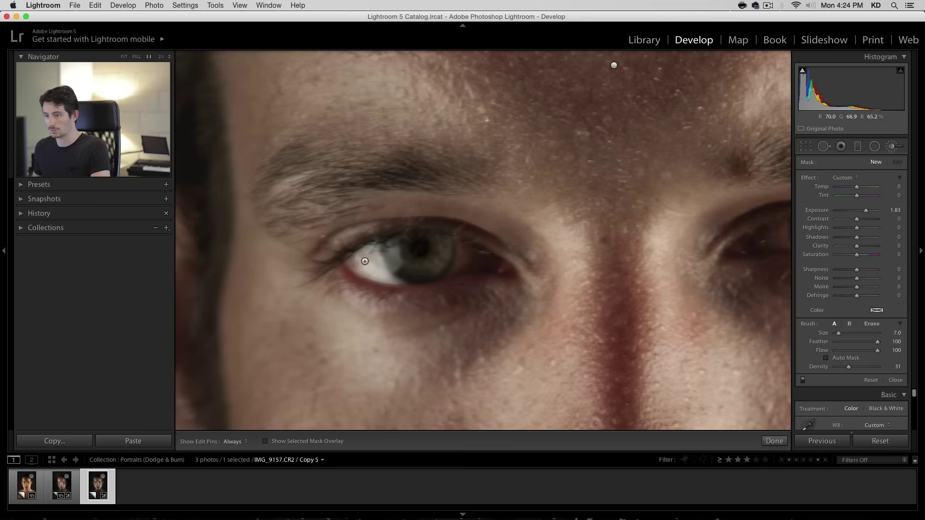
{"action": "left_click", "coordinate": [865, 368]}
{"action": "left_click_drag", "start_coordinate": [456, 244], "coordinate": [361, 259]}
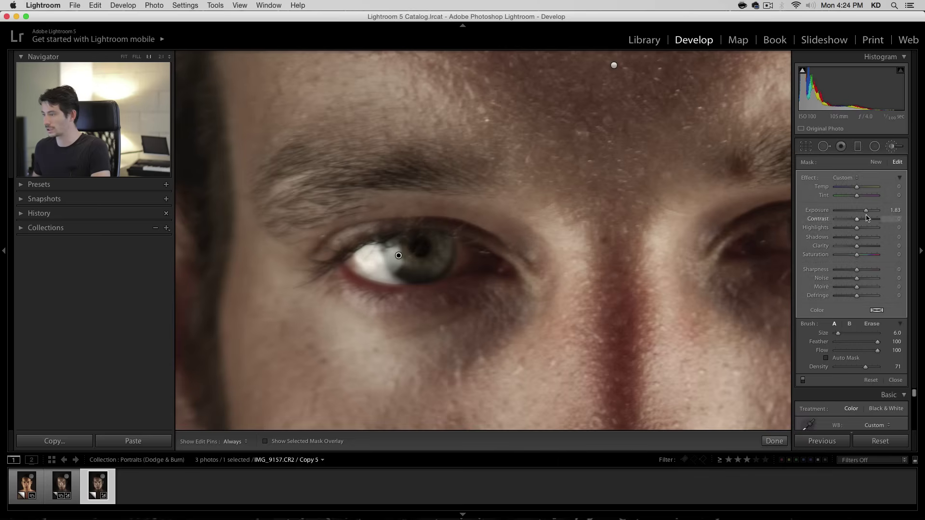
{"action": "left_click_drag", "start_coordinate": [866, 210], "coordinate": [907, 211]}
{"action": "key", "text": "h"}
{"action": "mouse_move", "coordinate": [385, 263]}
{"action": "left_mouse_down"}
{"action": "mouse_move", "coordinate": [397, 264]}
{"action": "mouse_move", "coordinate": [364, 263]}
{"action": "left_mouse_up"}
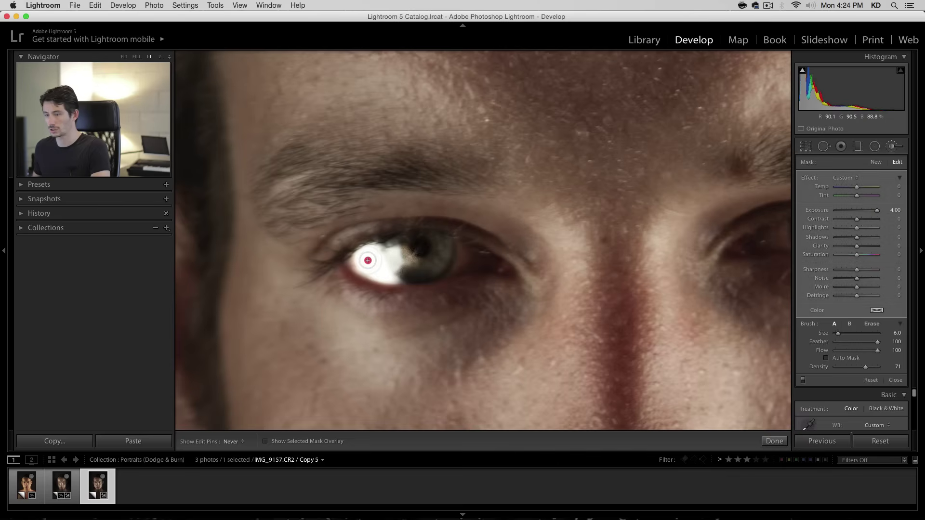
Step: Show the overlay of the selected eye mask, keeping the edit pins set to Always
{"action": "key", "text": "h"}
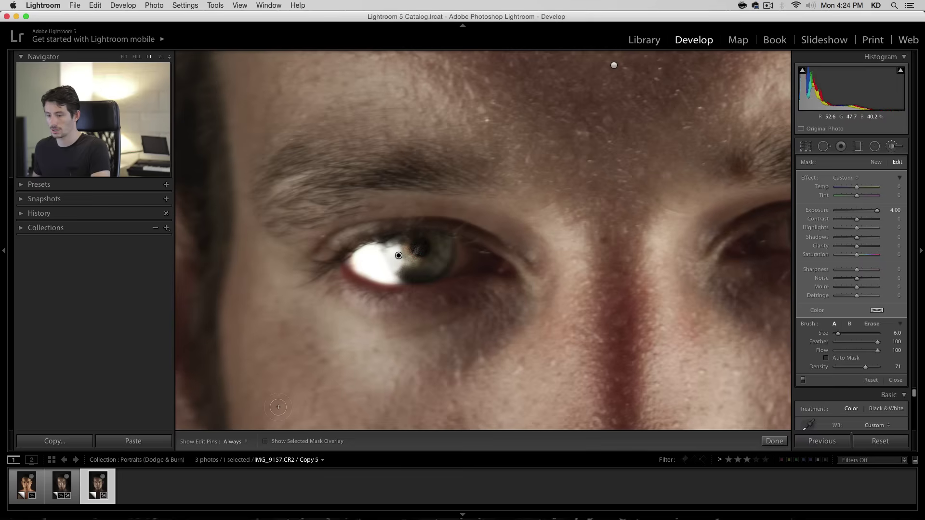
{"action": "left_click", "coordinate": [233, 442]}
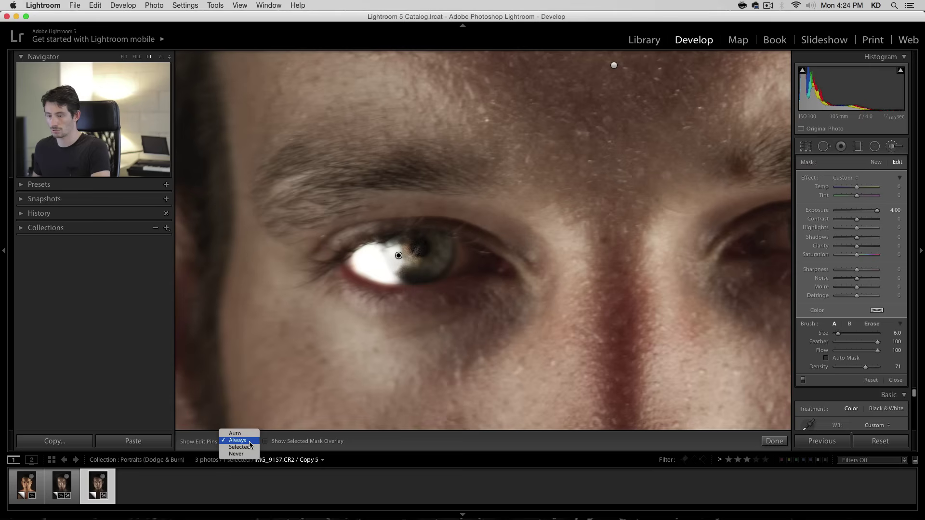
{"action": "left_click", "coordinate": [249, 442]}
{"action": "left_click", "coordinate": [265, 442]}
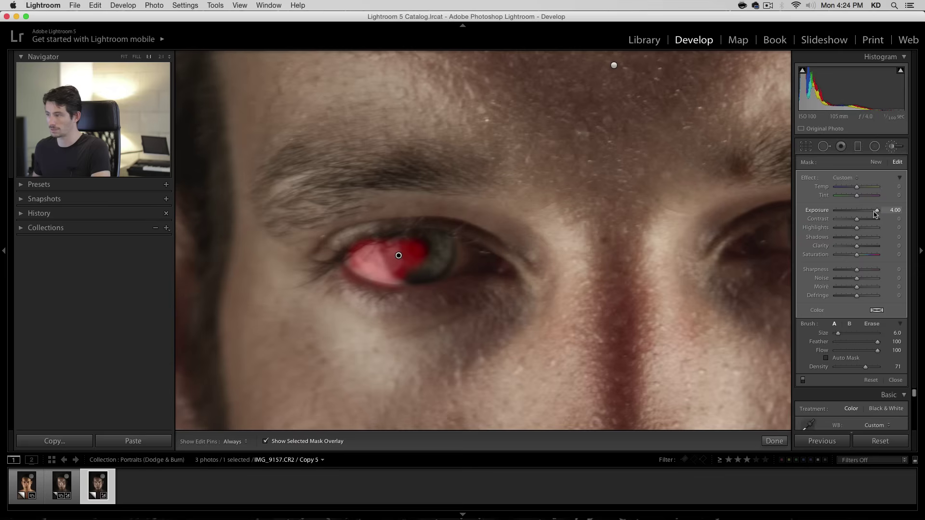
Step: Extend the eye mask over the iris and inner corner of the subject's right eye with the size 6 brush
{"action": "key", "text": "h"}
{"action": "left_click_drag", "start_coordinate": [419, 249], "coordinate": [379, 257]}
{"action": "key", "text": "h"}
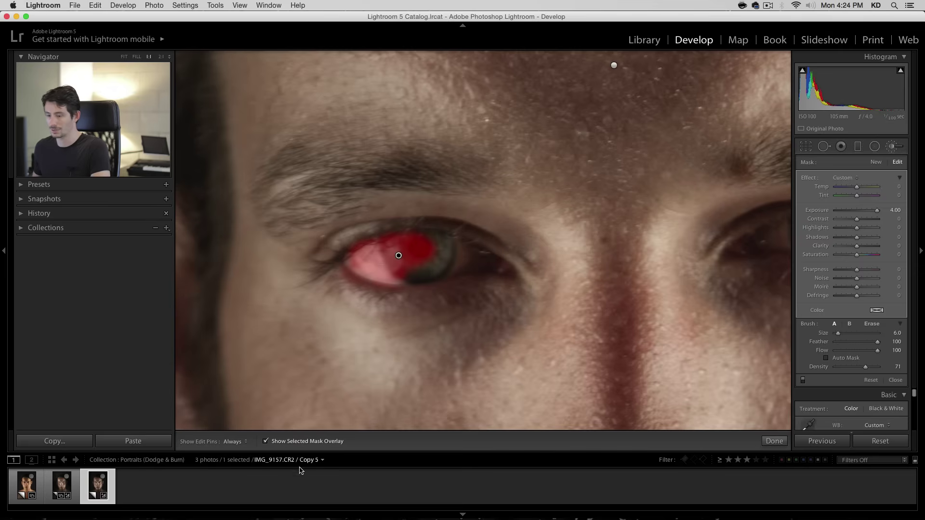
{"action": "key", "text": "h"}
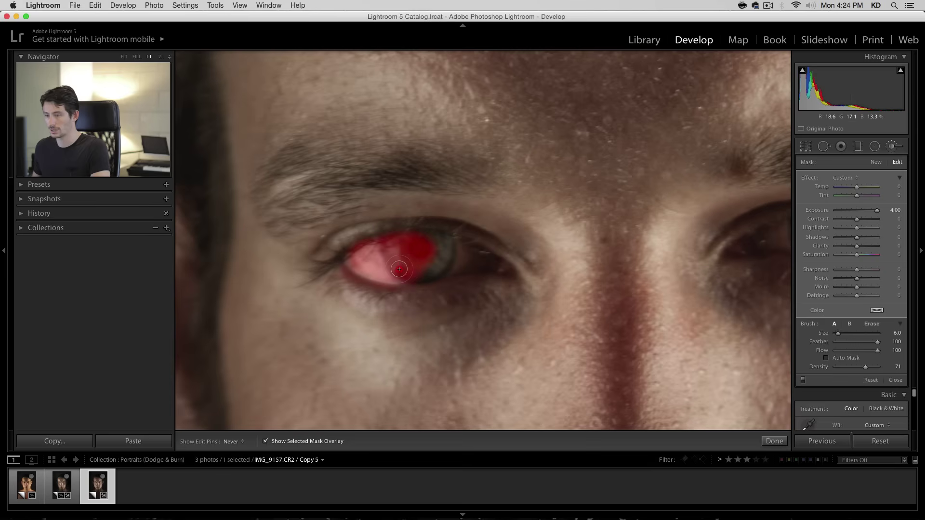
{"action": "mouse_move", "coordinate": [400, 269]}
{"action": "left_mouse_down"}
{"action": "mouse_move", "coordinate": [481, 260]}
{"action": "mouse_move", "coordinate": [419, 245]}
{"action": "mouse_move", "coordinate": [450, 250]}
{"action": "left_mouse_up"}
{"action": "key", "text": "h"}
{"action": "key", "text": "h"}
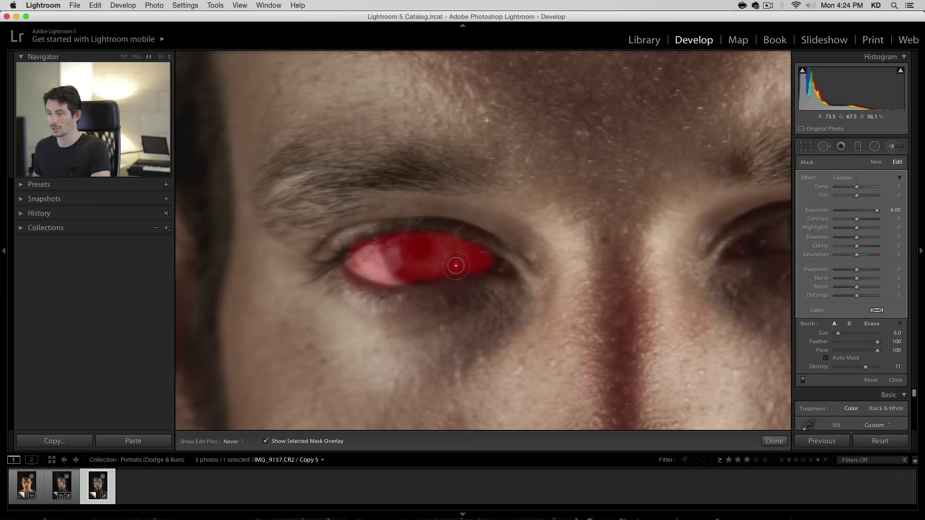
{"action": "key", "text": "h"}
{"action": "mouse_move", "coordinate": [440, 266]}
{"action": "left_mouse_down"}
{"action": "mouse_move", "coordinate": [386, 271]}
{"action": "mouse_move", "coordinate": [359, 263]}
{"action": "left_mouse_up"}
Step: Paint the same eye mask over the whole of the subject's left eye with the size 6 brush
{"action": "key", "text": "space"}
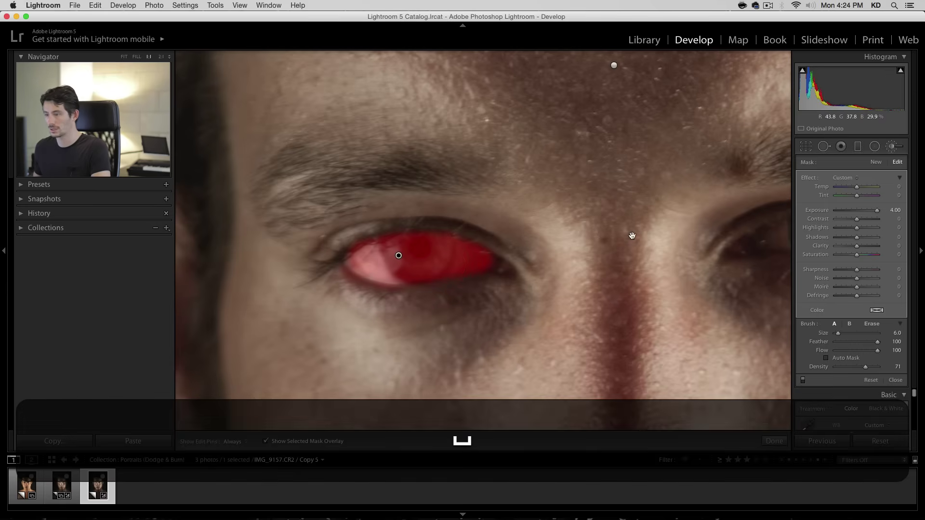
{"action": "left_click_drag", "start_coordinate": [631, 235], "coordinate": [314, 220]}
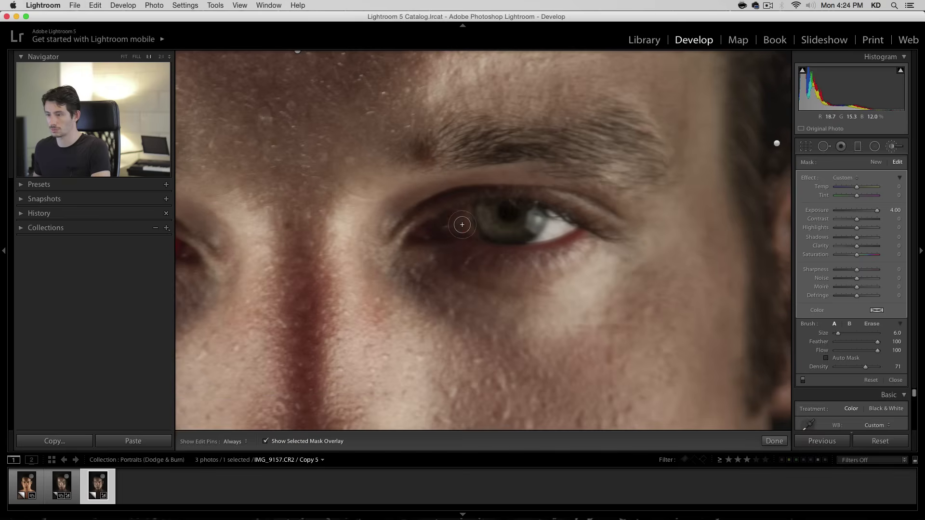
{"action": "key", "text": "h"}
{"action": "mouse_move", "coordinate": [462, 223]}
{"action": "left_mouse_down"}
{"action": "mouse_move", "coordinate": [450, 221]}
{"action": "mouse_move", "coordinate": [501, 213]}
{"action": "mouse_move", "coordinate": [569, 227]}
{"action": "mouse_move", "coordinate": [436, 225]}
{"action": "left_mouse_up"}
{"action": "key", "text": "h"}
Step: Erase the eye mask's spill along the lower lids of both eyes with a size 3 erase brush
{"action": "key", "text": "space"}
{"action": "left_click_drag", "start_coordinate": [589, 204], "coordinate": [722, 201]}
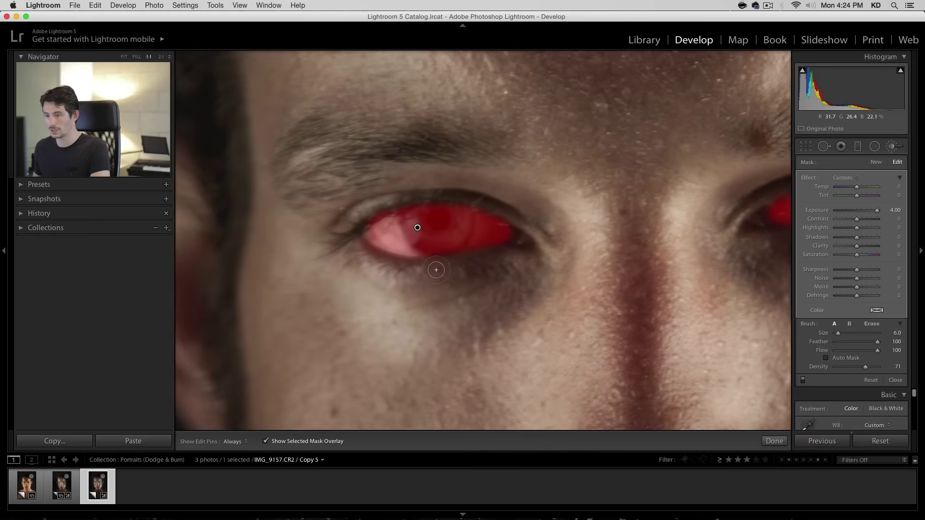
{"action": "key", "text": "alt"}
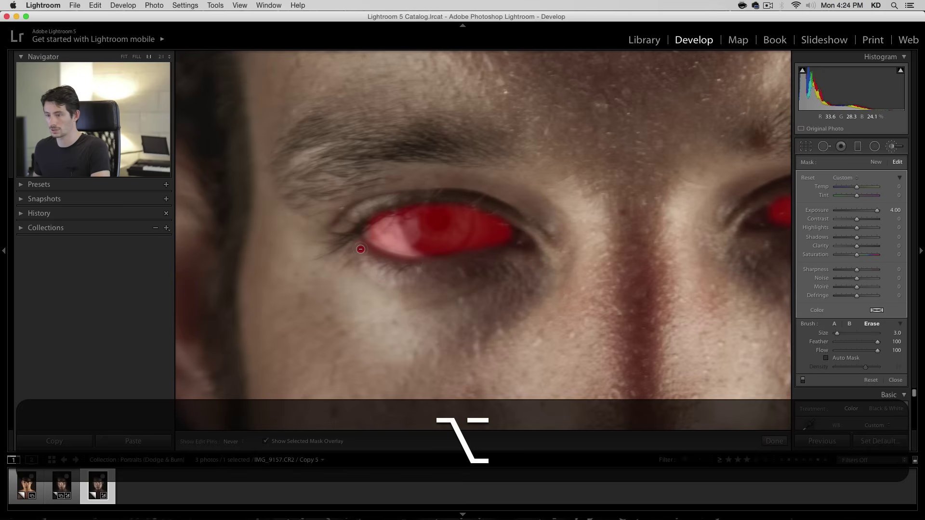
{"action": "mouse_move", "coordinate": [368, 252]}
{"action": "left_mouse_down"}
{"action": "mouse_move", "coordinate": [428, 266]}
{"action": "mouse_move", "coordinate": [523, 247]}
{"action": "left_mouse_up"}
{"action": "key", "text": "space"}
{"action": "left_click_drag", "start_coordinate": [618, 239], "coordinate": [345, 220]}
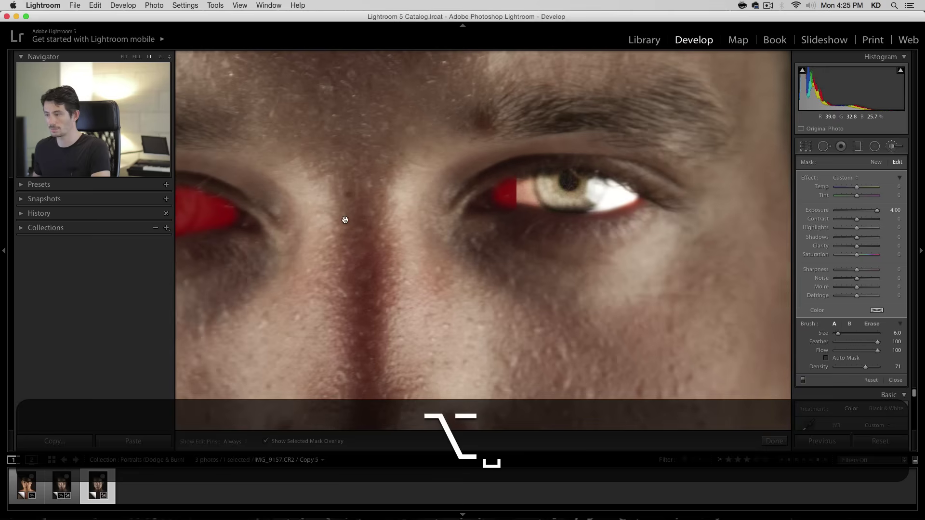
{"action": "key", "text": "alt"}
{"action": "left_click_drag", "start_coordinate": [644, 202], "coordinate": [617, 217]}
{"action": "key", "text": "space"}
{"action": "left_click_drag", "start_coordinate": [427, 273], "coordinate": [581, 244]}
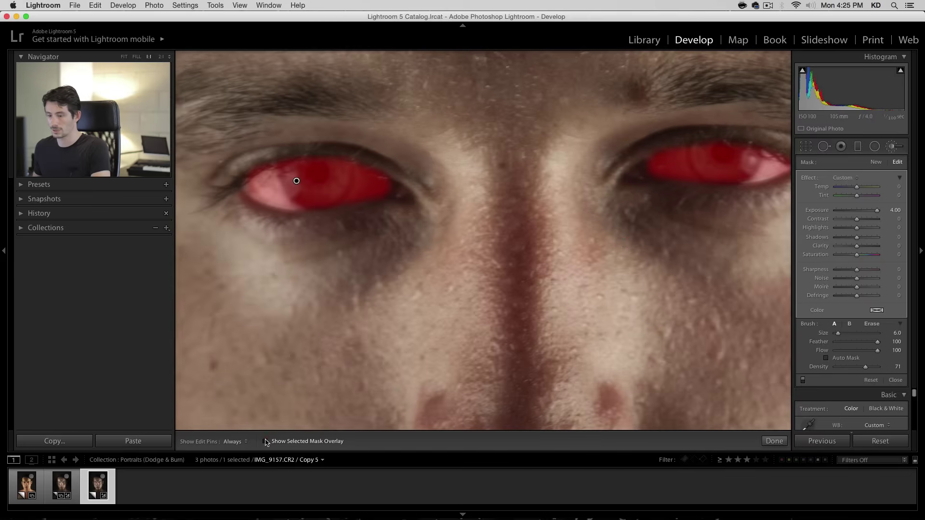
Step: Hide the mask overlay and set the eye mask's Exposure to 1.83, judging it on the whole portrait
{"action": "left_click", "coordinate": [265, 441]}
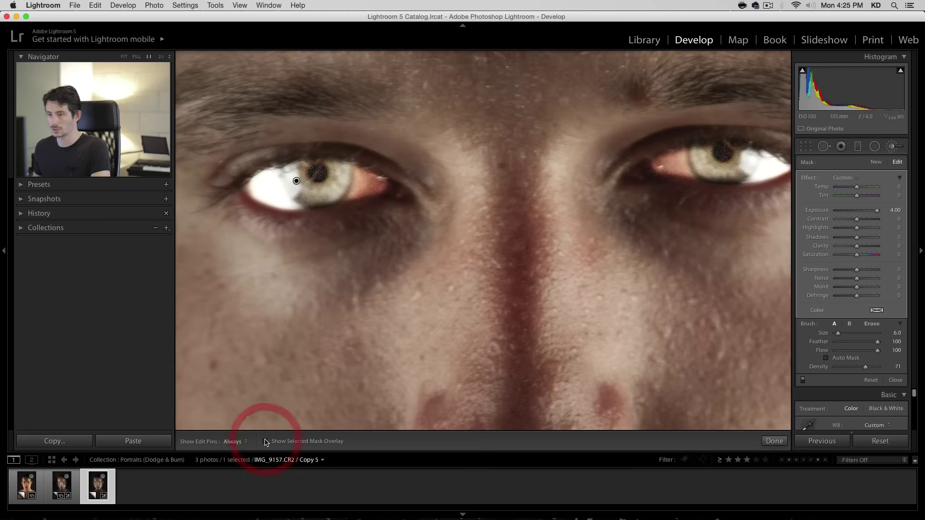
{"action": "left_click", "coordinate": [136, 56]}
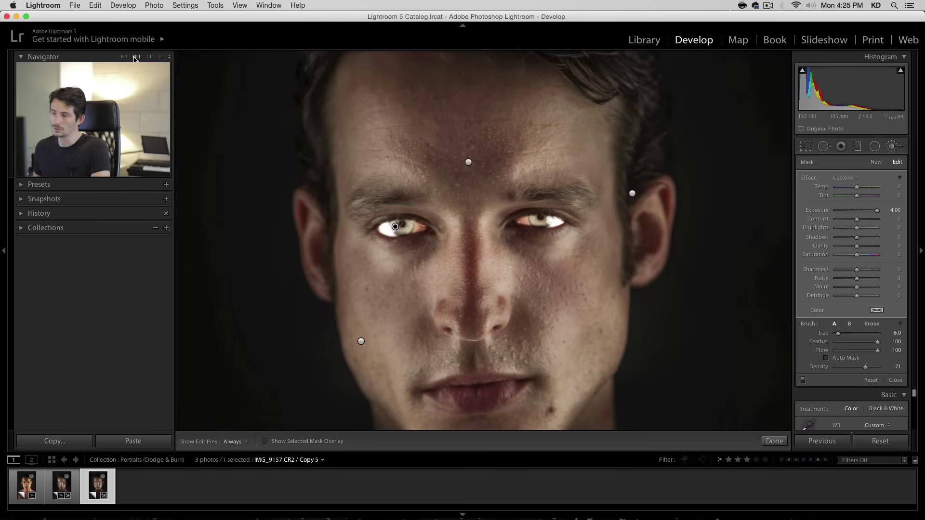
{"action": "left_click", "coordinate": [125, 56]}
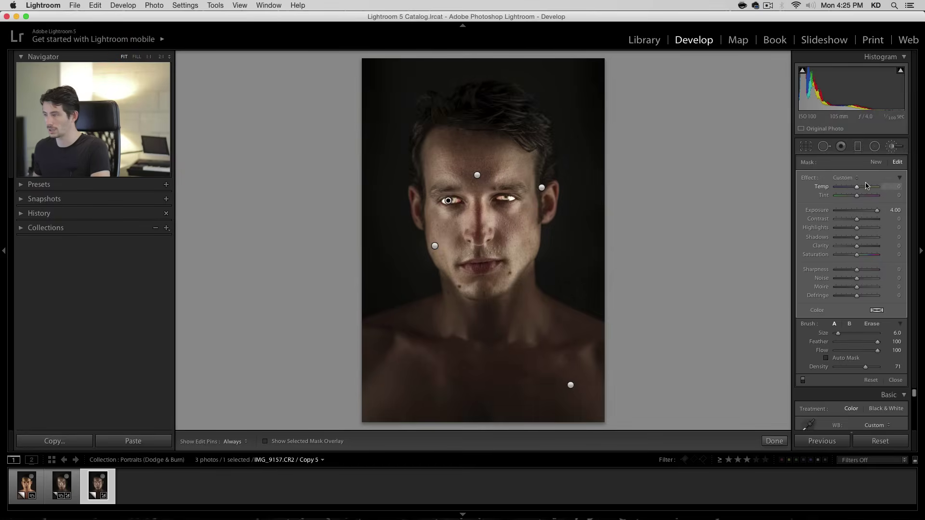
{"action": "left_click_drag", "start_coordinate": [876, 211], "coordinate": [865, 211]}
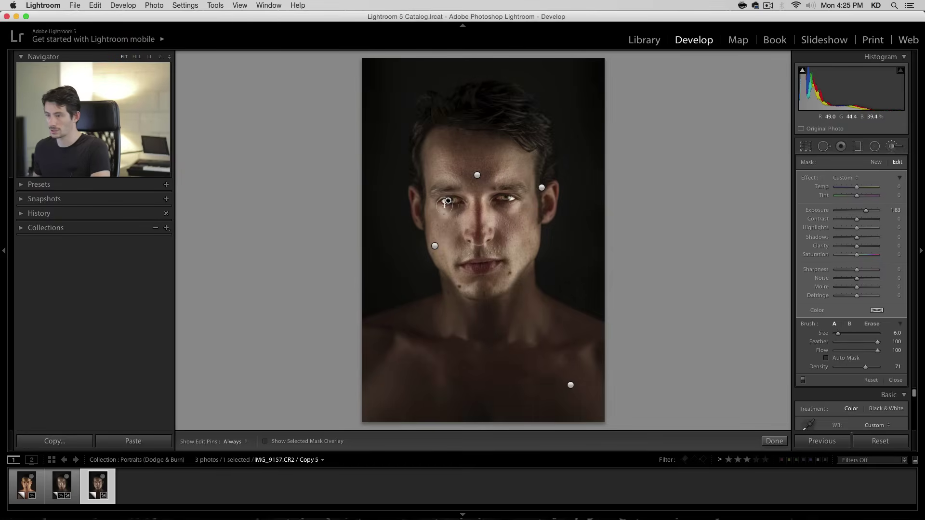
Step: Show the edit pins automatically and set the eye mask's Highlights to -100, Shadows to 100 and Exposure to 0.51
{"action": "left_click", "coordinate": [238, 442]}
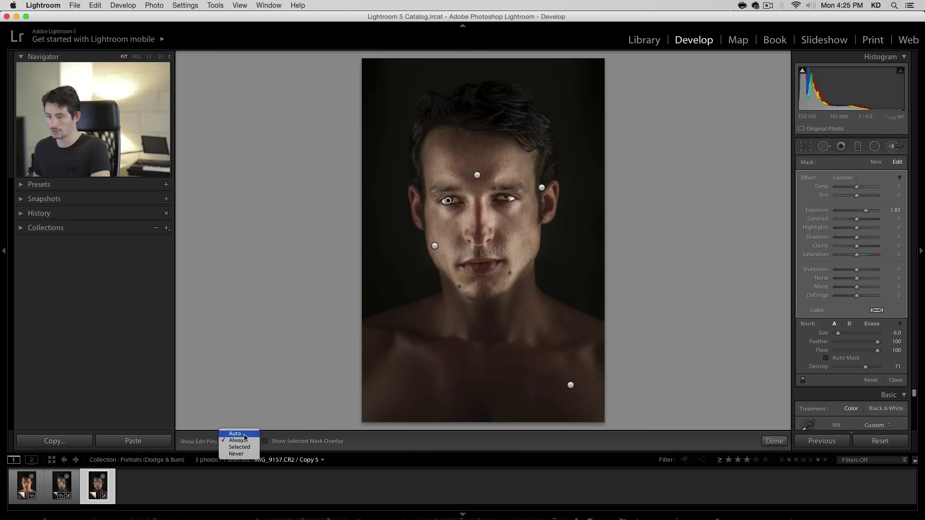
{"action": "left_click", "coordinate": [245, 434]}
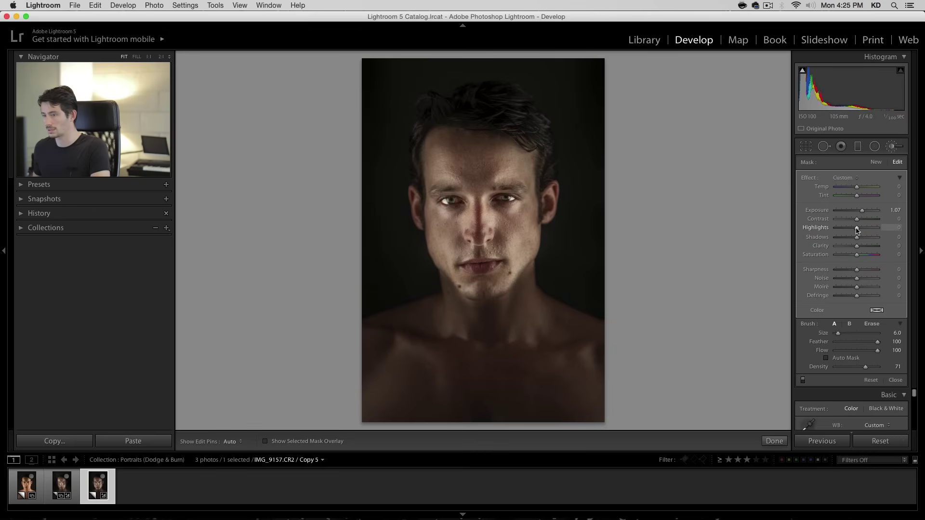
{"action": "left_click_drag", "start_coordinate": [847, 231], "coordinate": [812, 229]}
{"action": "left_click_drag", "start_coordinate": [856, 239], "coordinate": [884, 240]}
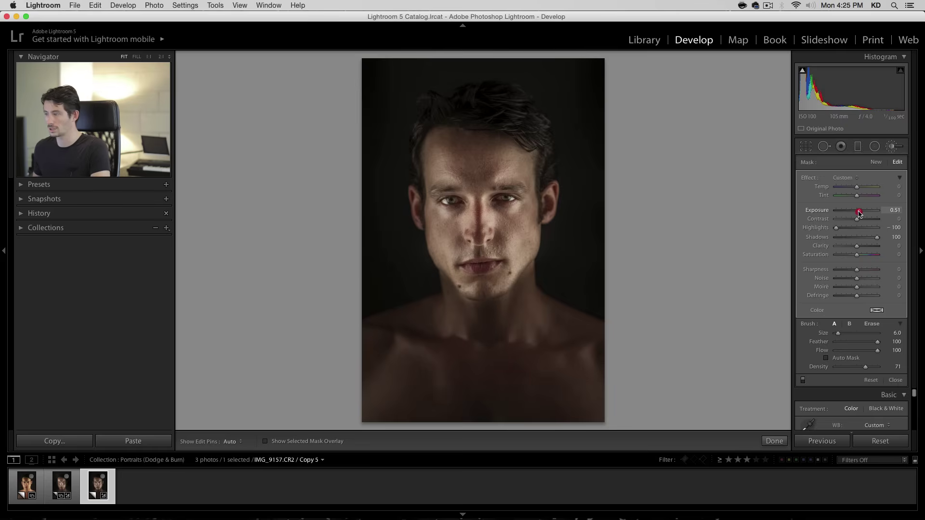
{"action": "left_click", "coordinate": [859, 212]}
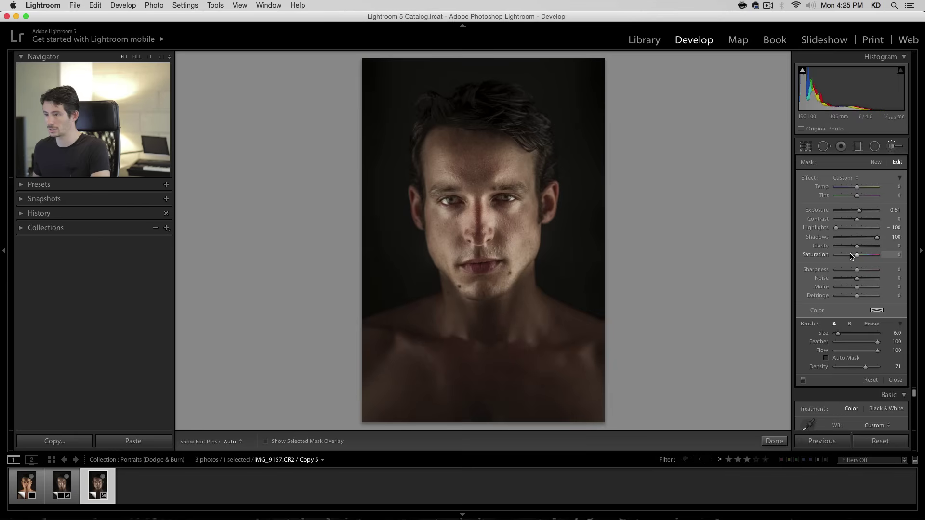
Step: Reduce the eye mask's Saturation to -34
{"action": "mouse_move", "coordinate": [496, 197]}
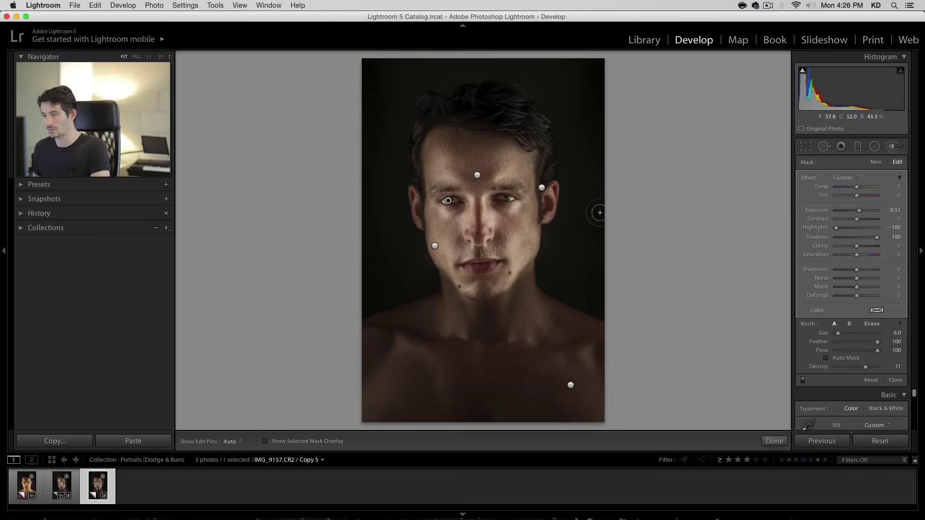
{"action": "left_click_drag", "start_coordinate": [848, 256], "coordinate": [846, 256]}
{"action": "left_click", "coordinate": [847, 256]}
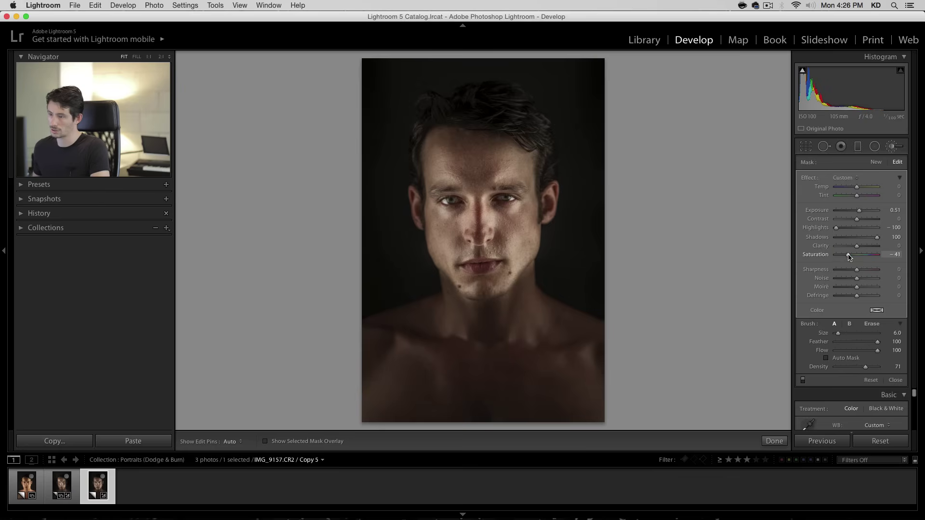
{"action": "left_click", "coordinate": [850, 256]}
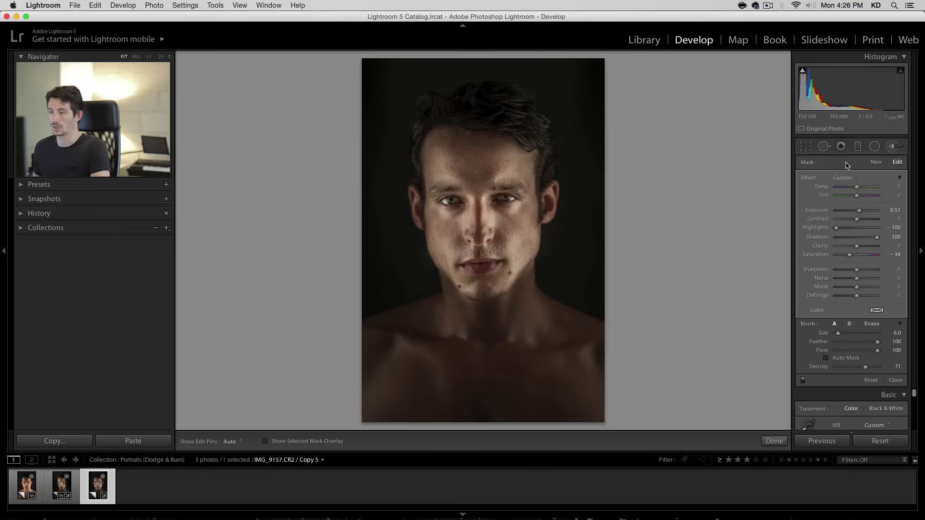
Step: Start a new brush mask, paint it across both eye areas with a larger soft brush and set its Exposure to 0.41
{"action": "left_click", "coordinate": [876, 162]}
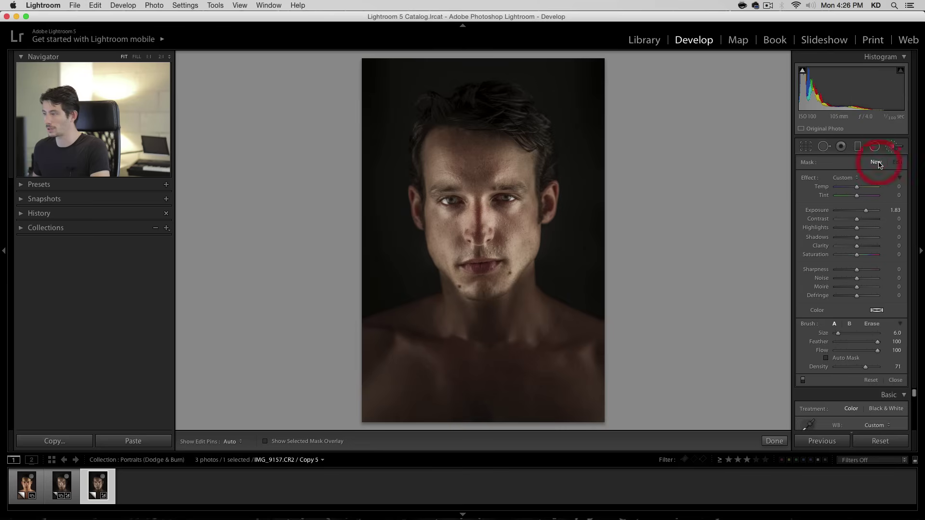
{"action": "scroll", "coordinate": [567, 239], "scroll_direction": "up", "scroll_amount": 5}
{"action": "mouse_move", "coordinate": [519, 200]}
{"action": "left_mouse_down"}
{"action": "mouse_move", "coordinate": [497, 206]}
{"action": "mouse_move", "coordinate": [515, 209]}
{"action": "mouse_move", "coordinate": [515, 199]}
{"action": "mouse_move", "coordinate": [496, 205]}
{"action": "mouse_move", "coordinate": [451, 195]}
{"action": "left_mouse_up"}
{"action": "left_click", "coordinate": [452, 196]}
{"action": "key", "text": "h"}
{"action": "key", "text": "h"}
{"action": "left_click_drag", "start_coordinate": [865, 211], "coordinate": [856, 212]}
{"action": "scroll", "coordinate": [485, 200], "scroll_direction": "up", "scroll_amount": 4}
{"action": "scroll", "coordinate": [486, 200], "scroll_direction": "up", "scroll_amount": 3}
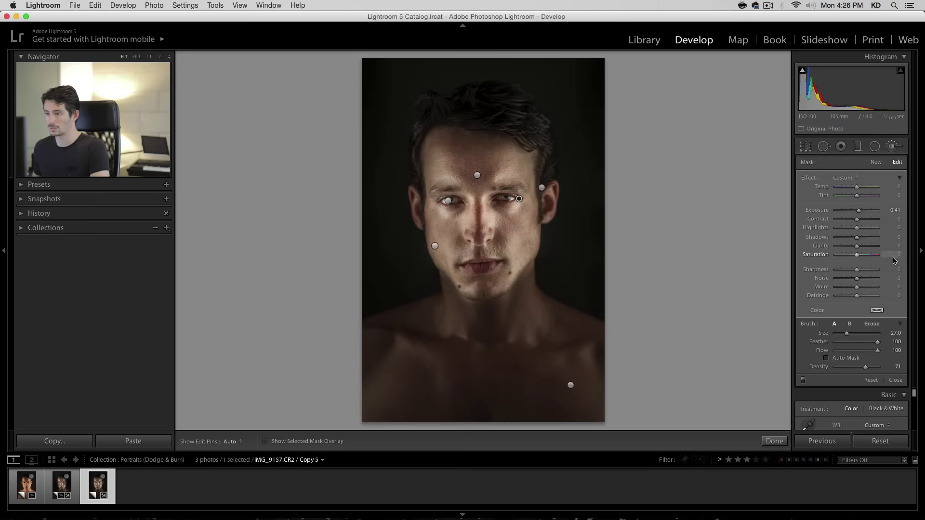
Step: Compare the portrait with and without all the brush adjustments, leaving them switched on
{"action": "left_click", "coordinate": [802, 380]}
{"action": "left_click", "coordinate": [802, 380]}
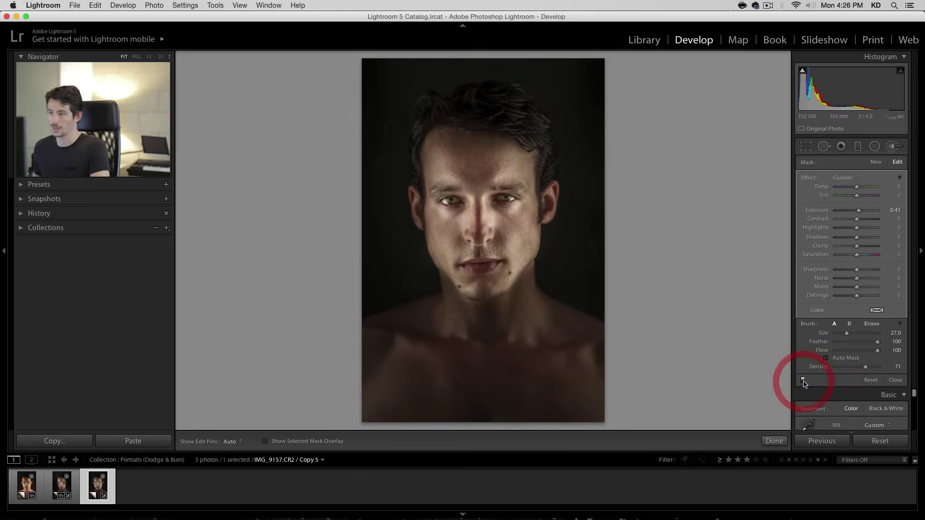
{"action": "left_click", "coordinate": [802, 380]}
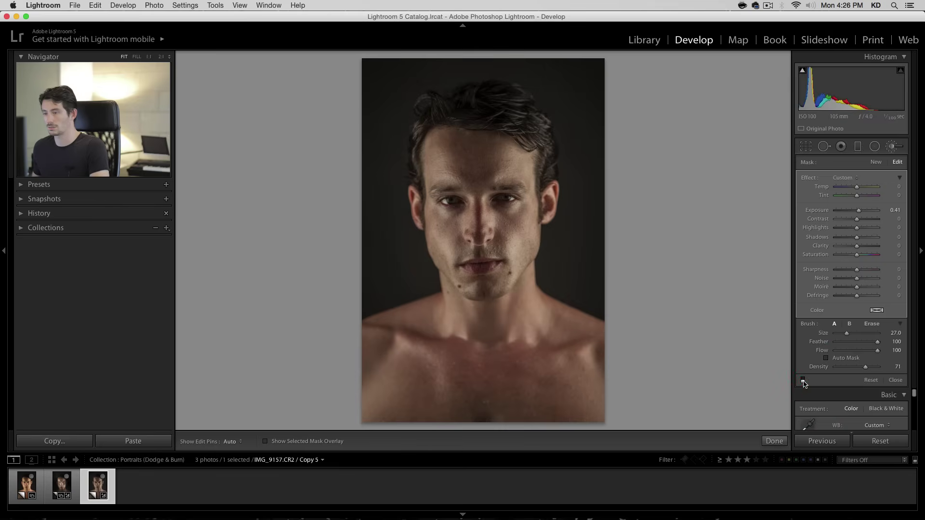
{"action": "left_click", "coordinate": [802, 380]}
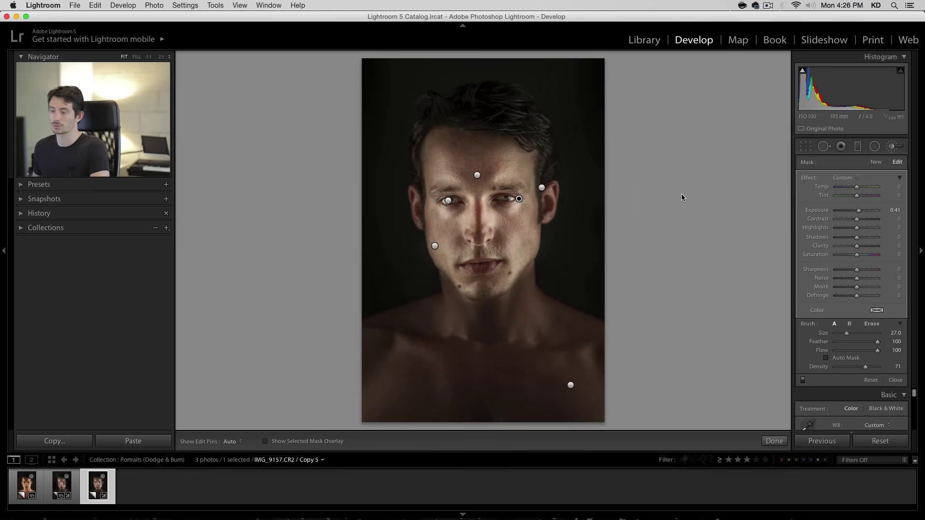
Step: Select the body mask pinned on the chest and set its Highlights to -38 and Exposure to -2.17
{"action": "left_click", "coordinate": [571, 385]}
{"action": "left_click_drag", "start_coordinate": [843, 227], "coordinate": [848, 227]}
{"action": "left_click", "coordinate": [846, 211]}
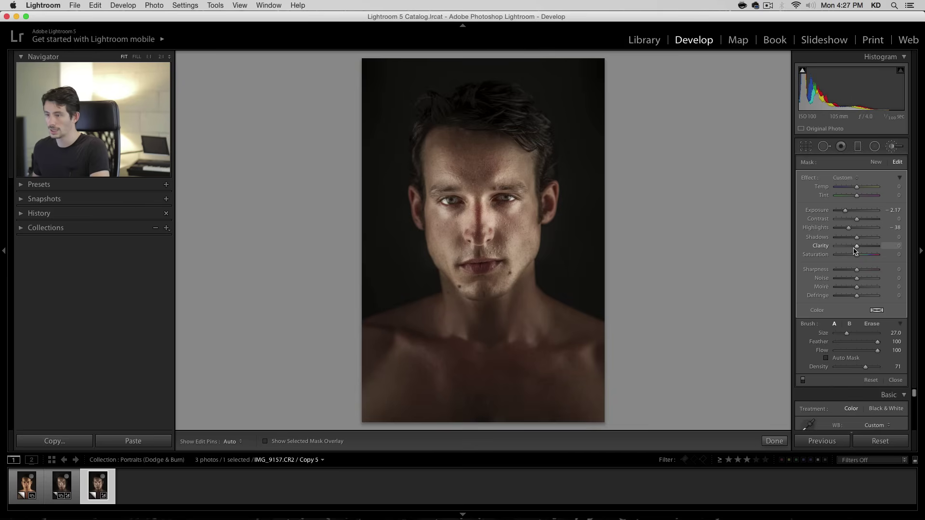
Step: Start a new brush mask at 1:1 and paint the dark inner whites of both eyes with the size 3 brush
{"action": "key", "text": "super"}
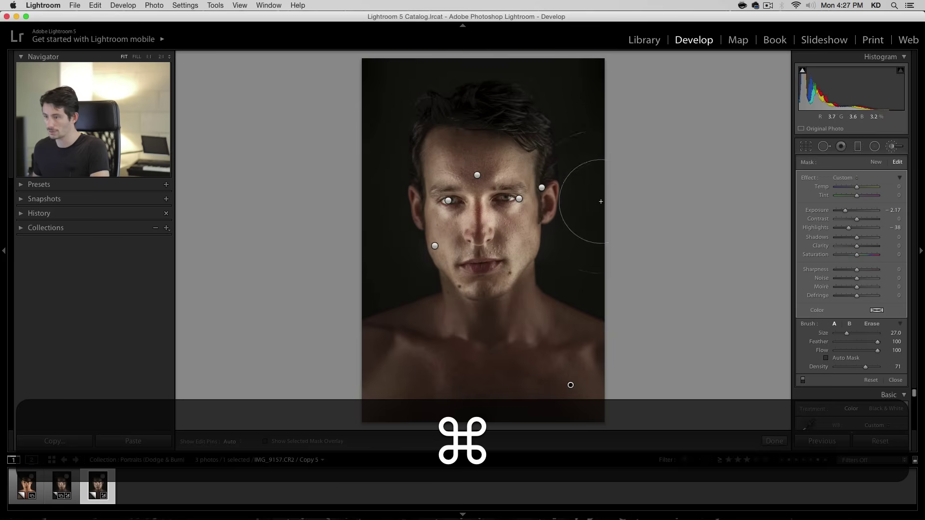
{"action": "left_click", "coordinate": [150, 57]}
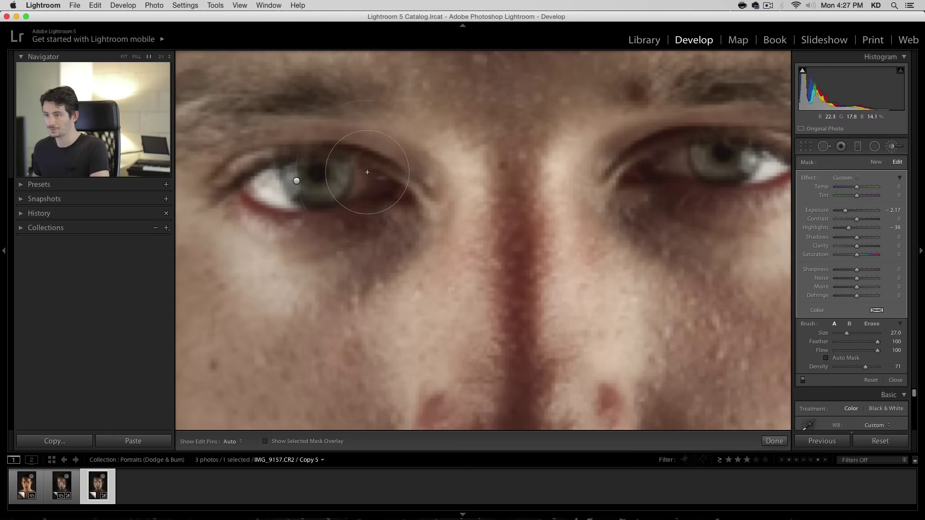
{"action": "left_click", "coordinate": [876, 162]}
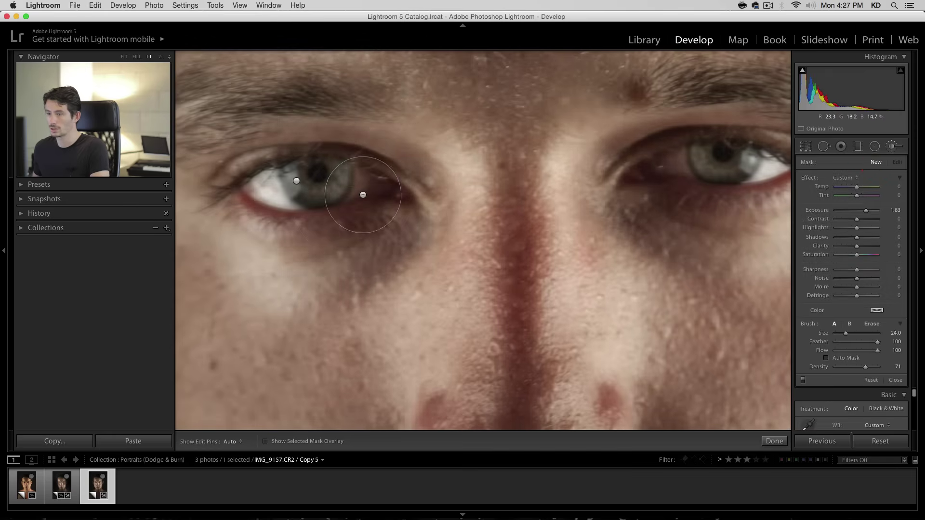
{"action": "scroll", "coordinate": [363, 194], "scroll_direction": "down", "scroll_amount": 4}
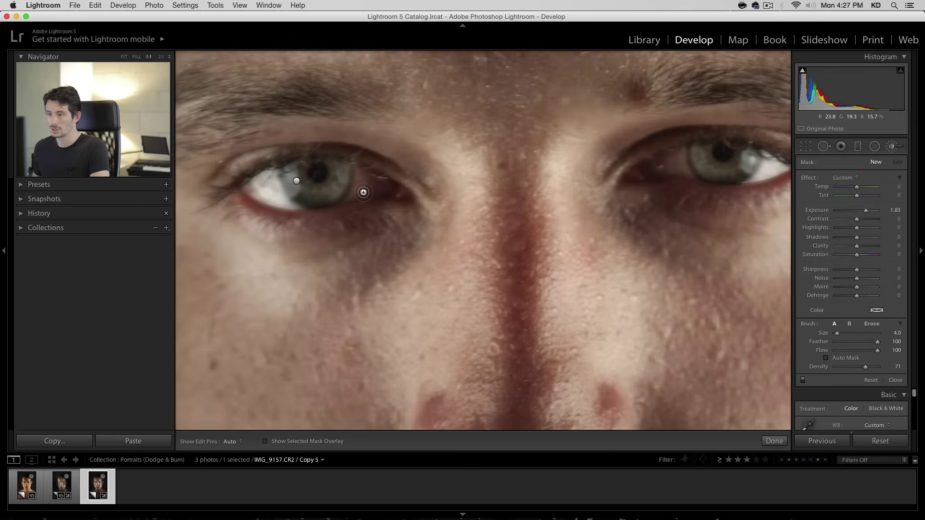
{"action": "key", "text": "h"}
{"action": "mouse_move", "coordinate": [359, 168]}
{"action": "left_mouse_down"}
{"action": "mouse_move", "coordinate": [344, 202]}
{"action": "mouse_move", "coordinate": [363, 170]}
{"action": "mouse_move", "coordinate": [368, 183]}
{"action": "mouse_move", "coordinate": [355, 196]}
{"action": "mouse_move", "coordinate": [383, 194]}
{"action": "mouse_move", "coordinate": [368, 172]}
{"action": "mouse_move", "coordinate": [389, 185]}
{"action": "mouse_move", "coordinate": [371, 190]}
{"action": "left_mouse_up"}
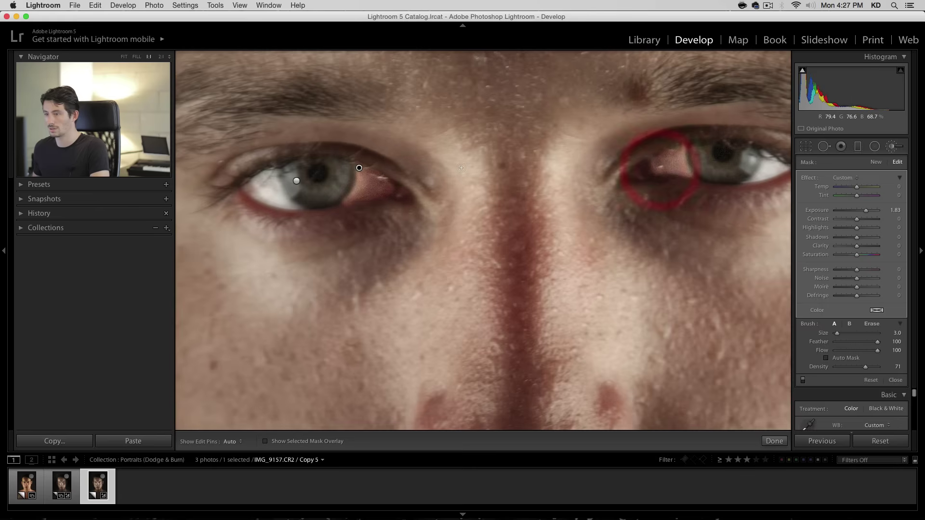
Step: Erase the new mask's spill at the inner corners of both eyes with a size 19 erase brush
{"action": "key", "text": "alt"}
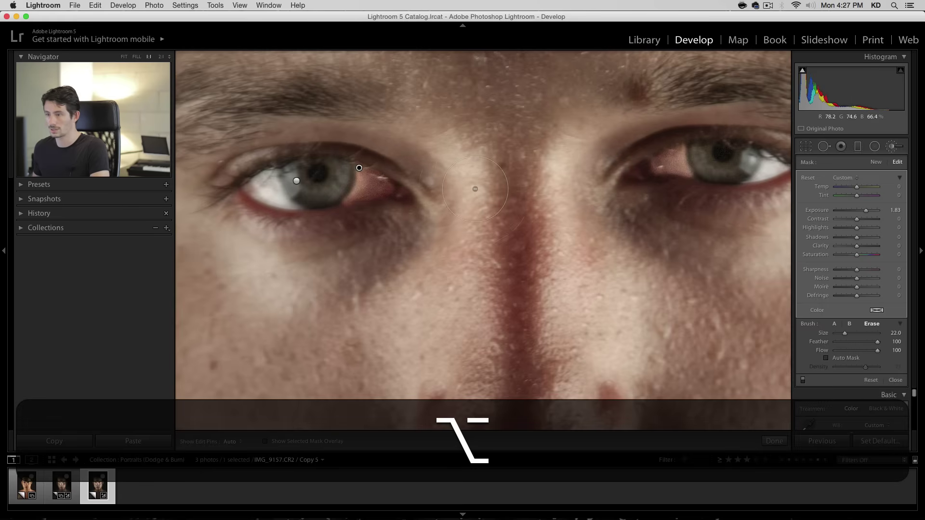
{"action": "scroll", "coordinate": [414, 199], "scroll_direction": "down", "scroll_amount": 3}
{"action": "left_click", "coordinate": [399, 194], "text": "alt"}
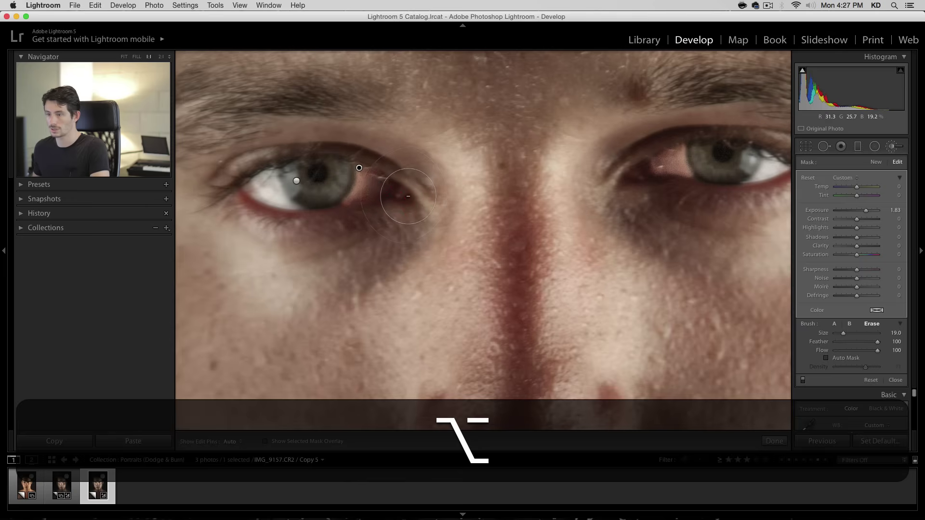
{"action": "left_click", "coordinate": [408, 193], "text": "alt"}
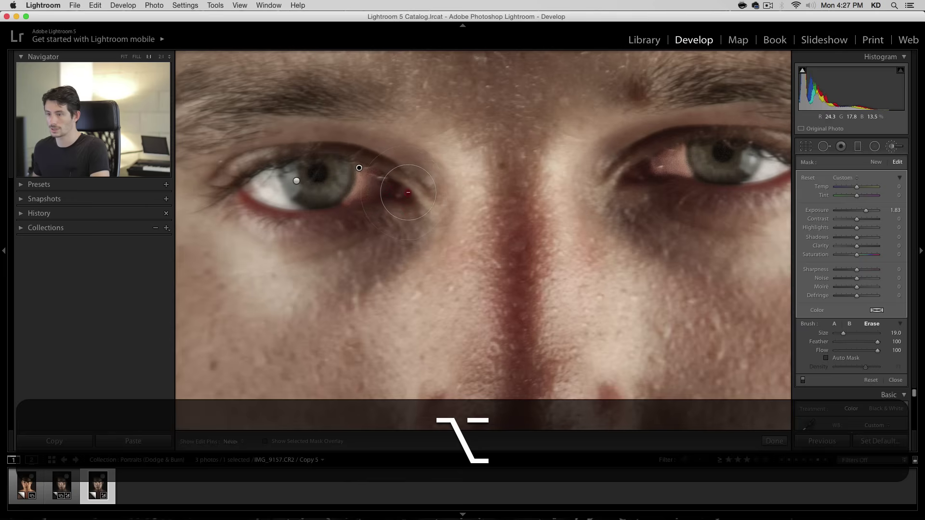
{"action": "left_click", "coordinate": [643, 172], "text": "alt"}
{"action": "left_click", "coordinate": [644, 173], "text": "alt"}
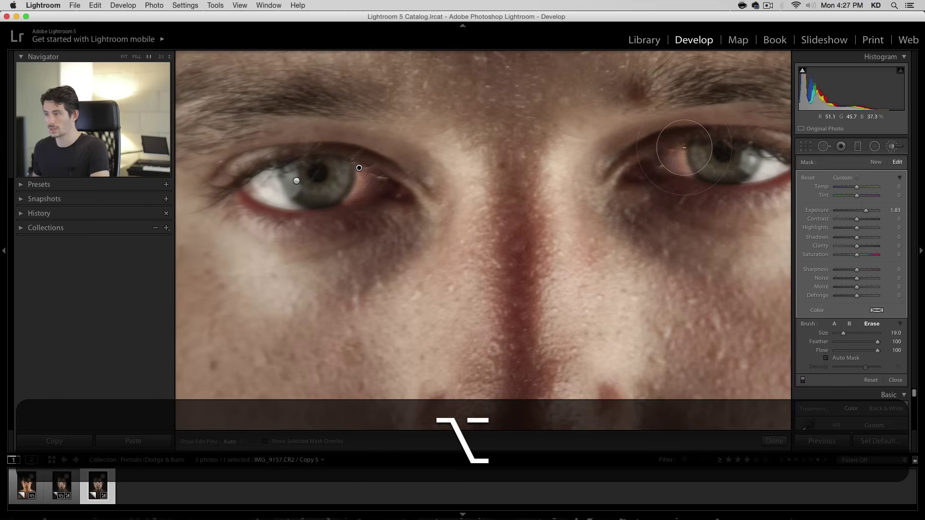
Step: Set the inner-eye mask's Saturation to -59, Shadows to 77 and Exposure to 1.44, judging it on the whole portrait
{"action": "left_click_drag", "start_coordinate": [865, 210], "coordinate": [862, 212]}
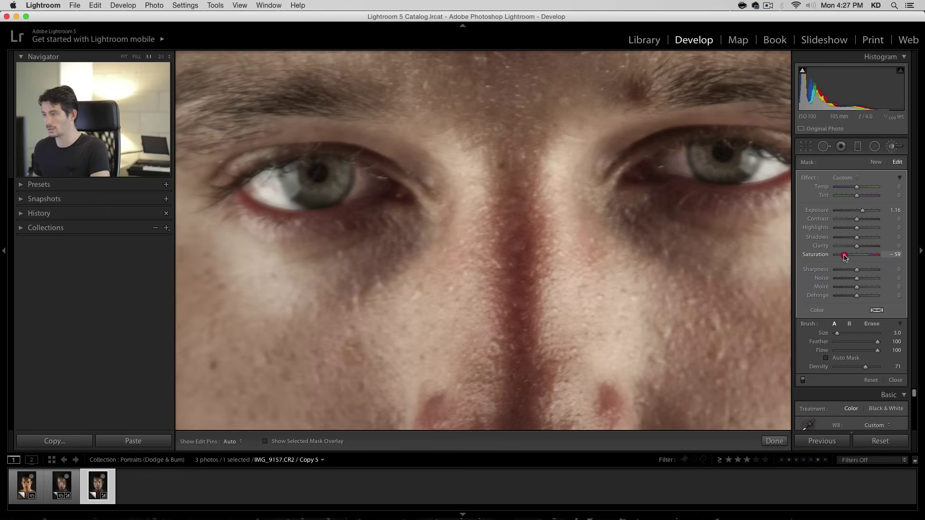
{"action": "left_click_drag", "start_coordinate": [843, 257], "coordinate": [844, 257]}
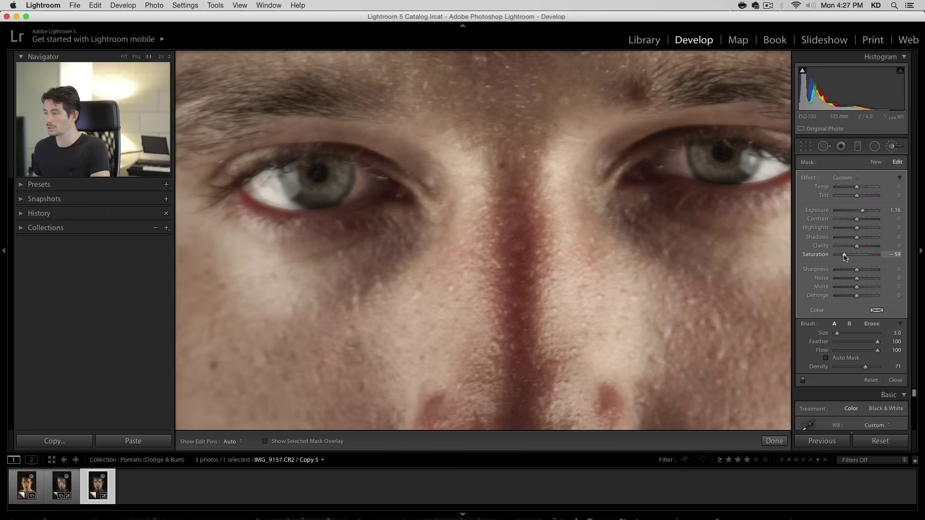
{"action": "left_click", "coordinate": [870, 237]}
{"action": "left_click", "coordinate": [872, 237]}
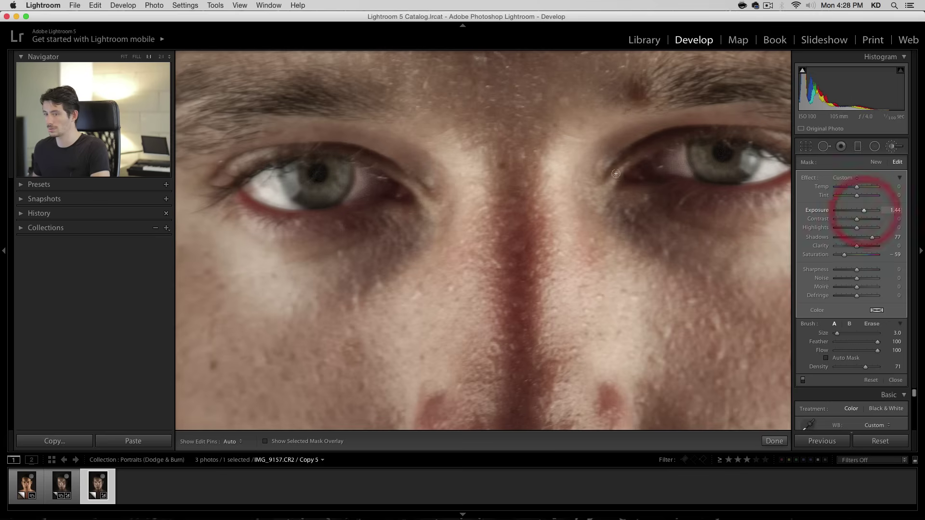
{"action": "left_click", "coordinate": [124, 57]}
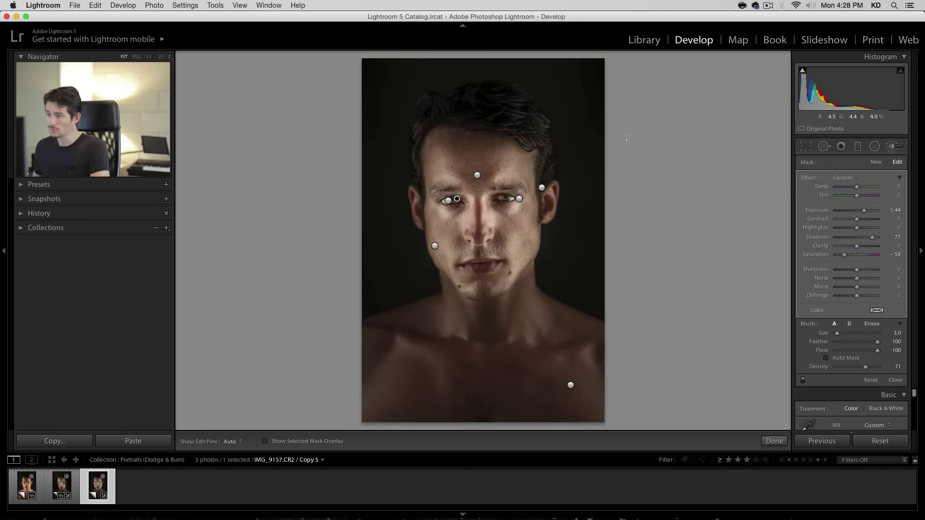
Step: Draw a tall, narrow Radial Filter ellipse centred on the subject's right eye and set its Exposure to -0.52
{"action": "left_click", "coordinate": [890, 148]}
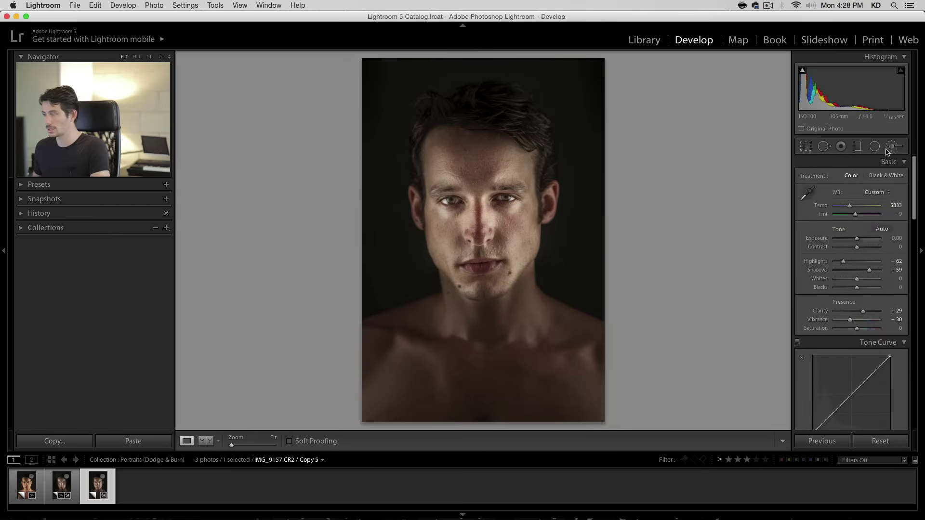
{"action": "left_click", "coordinate": [876, 148]}
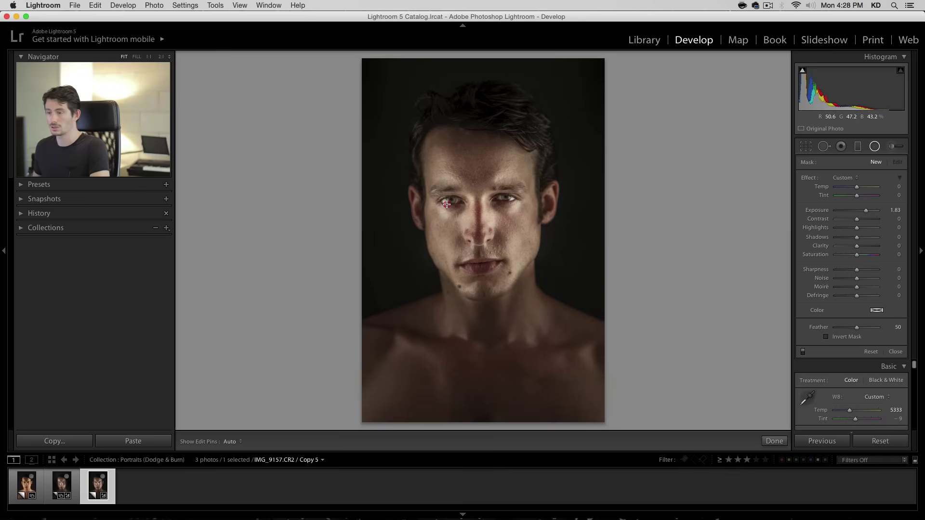
{"action": "left_click_drag", "start_coordinate": [448, 206], "coordinate": [478, 351]}
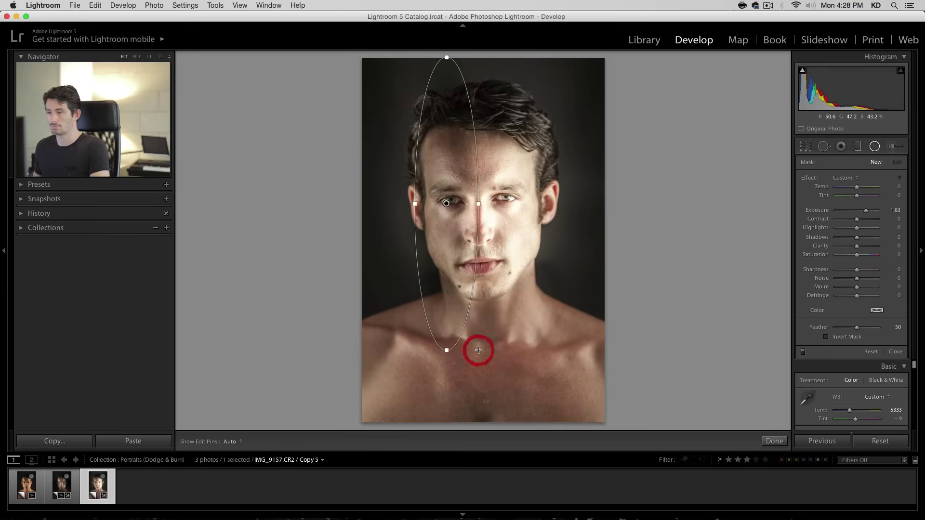
{"action": "left_click", "coordinate": [855, 212]}
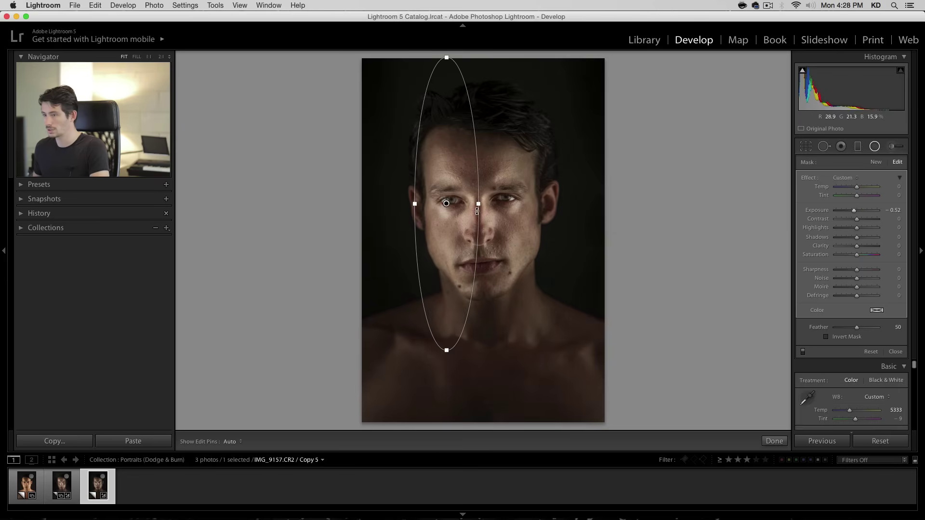
Step: Rotate, lengthen and reposition the radial ellipse into a diagonal band running from the dark background across the face to the opposite chest
{"action": "left_click_drag", "start_coordinate": [483, 203], "coordinate": [485, 182]}
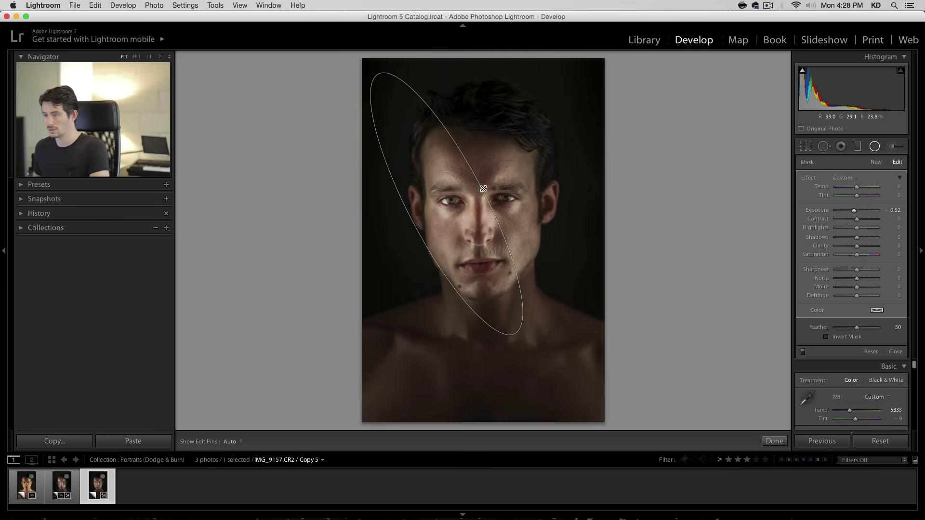
{"action": "left_click_drag", "start_coordinate": [515, 334], "coordinate": [559, 417]}
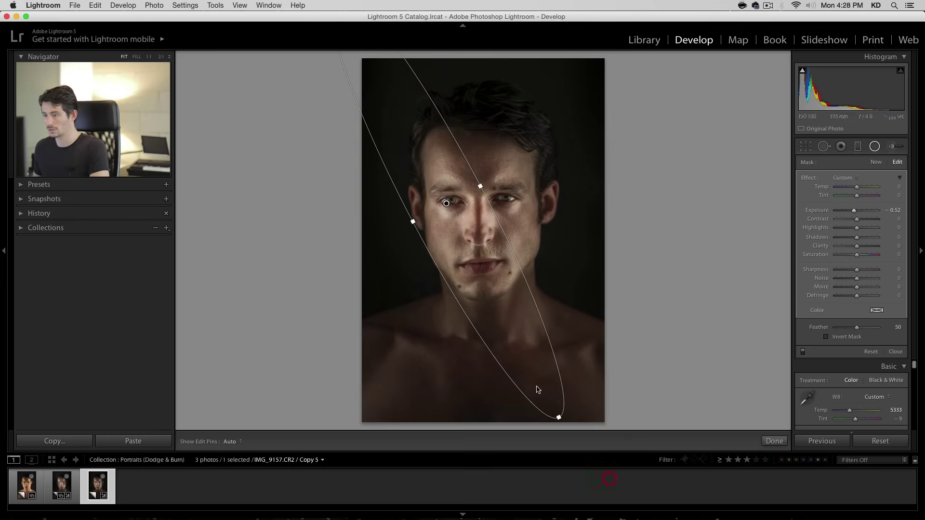
{"action": "left_click_drag", "start_coordinate": [447, 204], "coordinate": [394, 75]}
{"action": "left_click_drag", "start_coordinate": [511, 297], "coordinate": [564, 398]}
{"action": "left_click_drag", "start_coordinate": [394, 75], "coordinate": [497, 189]}
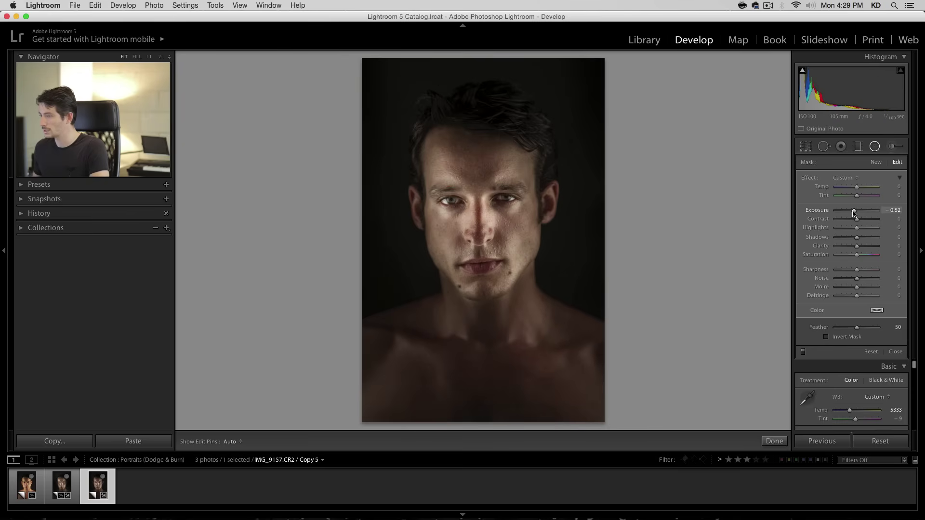
Step: Set the radial filter's Feather to 88, widen the ellipse slightly and set its Exposure to -0.94
{"action": "left_click_drag", "start_coordinate": [853, 210], "coordinate": [847, 212]}
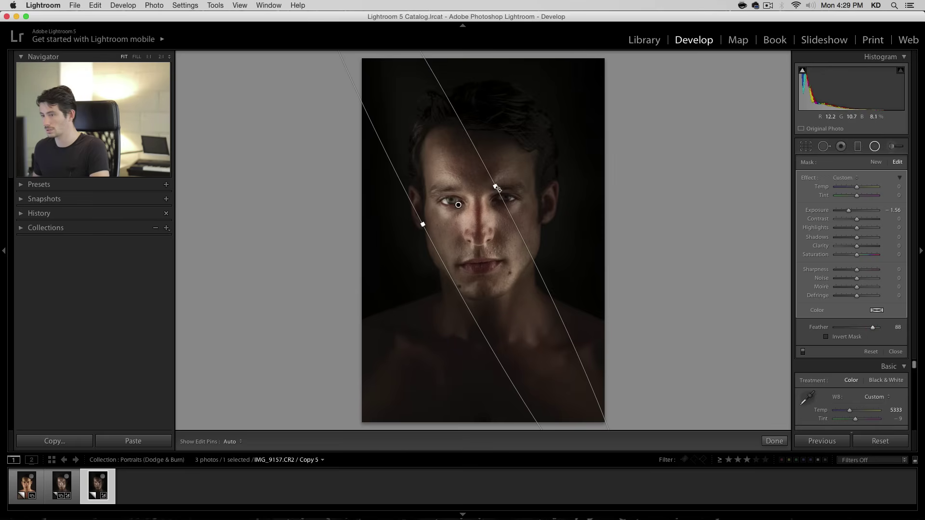
{"action": "left_click_drag", "start_coordinate": [498, 188], "coordinate": [515, 180]}
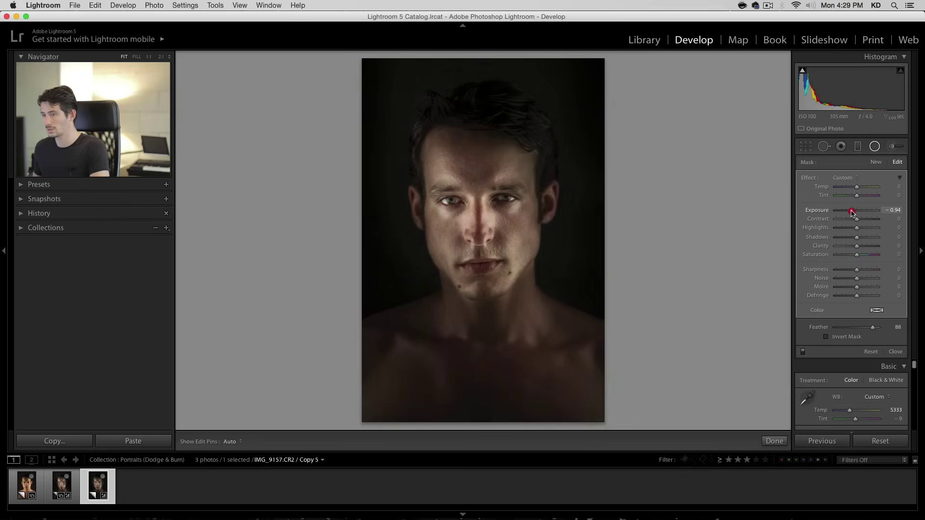
Step: Set the diagonal radial filter's Exposure to -1.08 and duplicate the filter in place
{"action": "left_click_drag", "start_coordinate": [852, 211], "coordinate": [850, 211]}
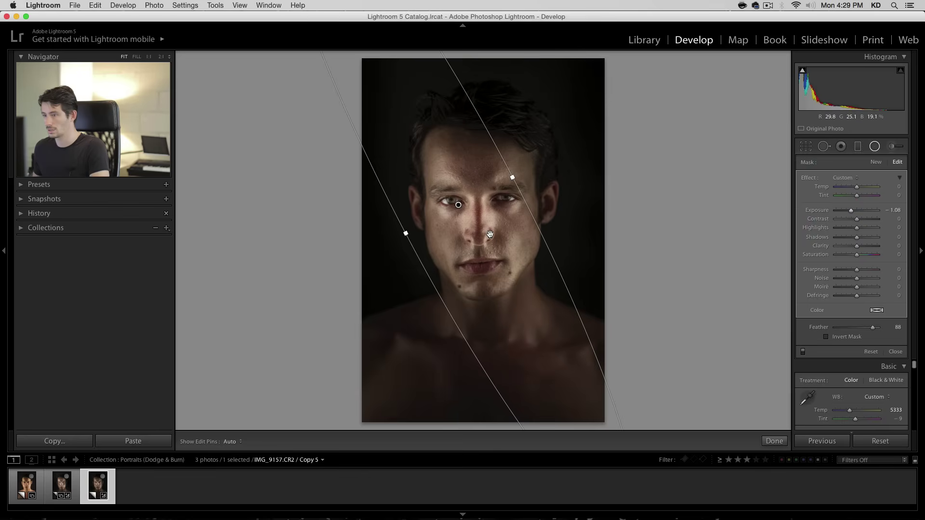
{"action": "right_click", "coordinate": [458, 205]}
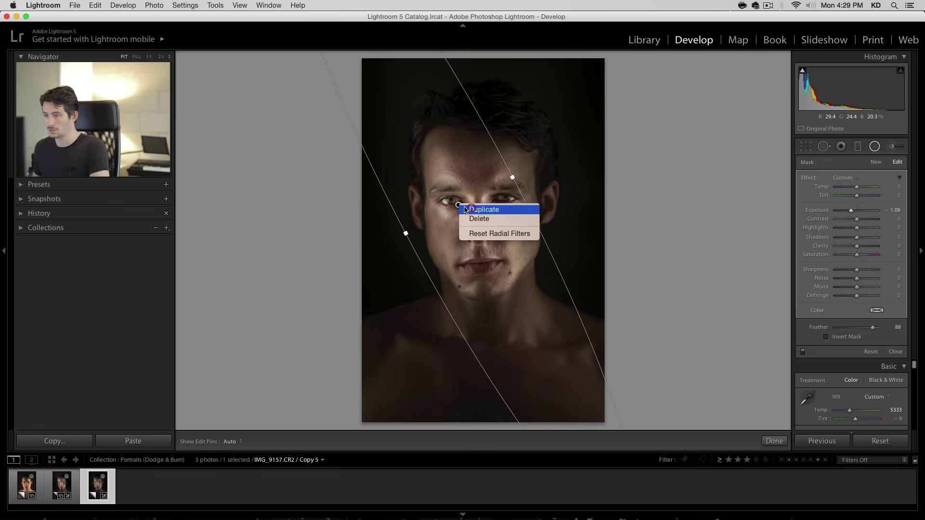
{"action": "left_click", "coordinate": [464, 207]}
{"action": "left_click_drag", "start_coordinate": [457, 205], "coordinate": [472, 200]}
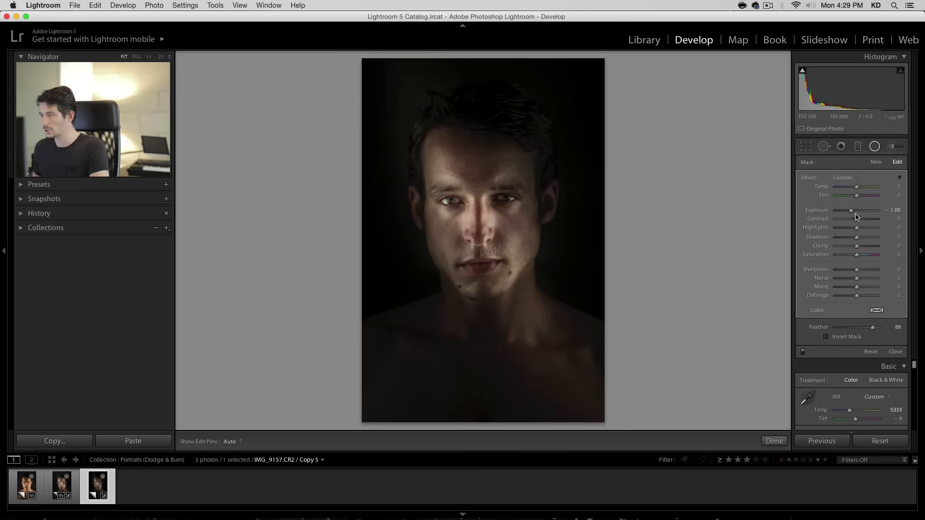
Step: Invert the duplicate's mask, then set its Exposure to 1.08 and its Feather to 0
{"action": "left_click", "coordinate": [844, 339]}
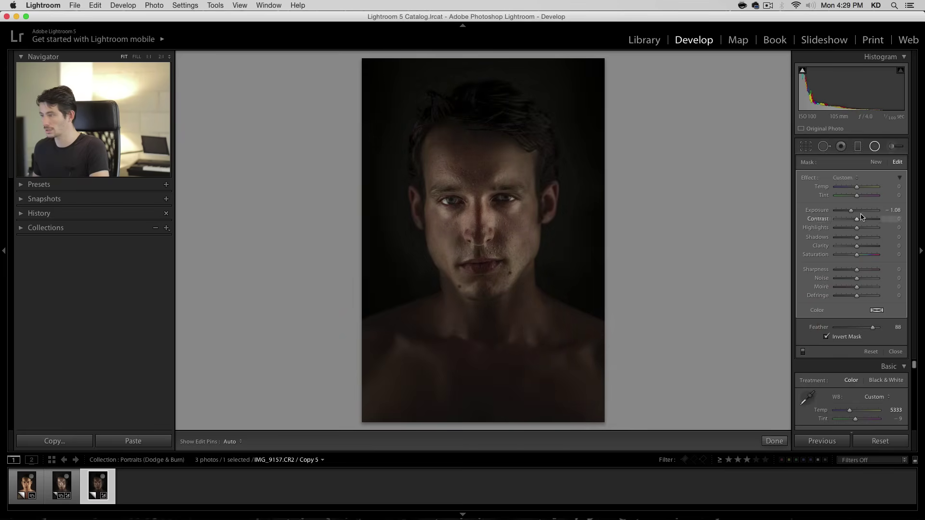
{"action": "left_click_drag", "start_coordinate": [858, 213], "coordinate": [863, 213]}
{"action": "left_click_drag", "start_coordinate": [872, 327], "coordinate": [802, 330]}
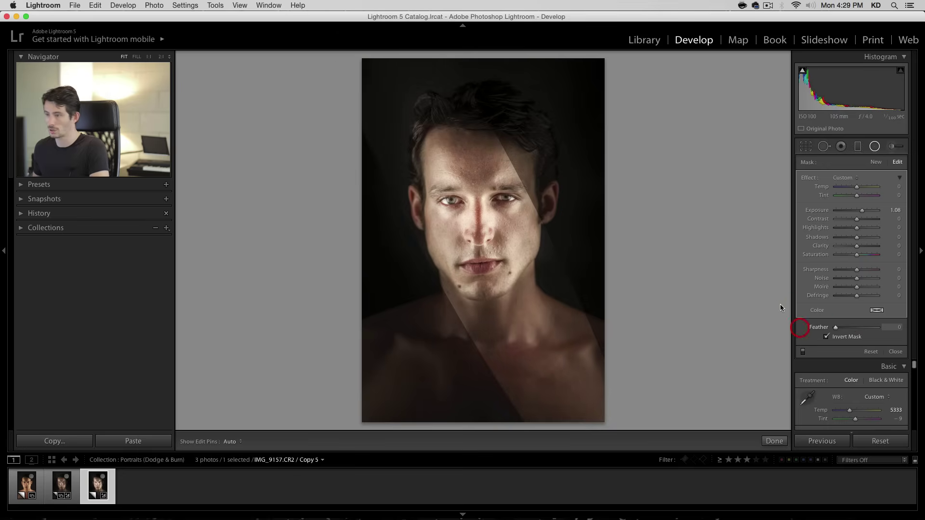
Step: Narrow and shorten the inverted ellipse into a thin diagonal band over the subject's right eye and nose, undoing excess adjustments
{"action": "mouse_move", "coordinate": [590, 219]}
{"action": "left_click_drag", "start_coordinate": [522, 183], "coordinate": [482, 202]}
{"action": "left_click_drag", "start_coordinate": [548, 354], "coordinate": [443, 168]}
{"action": "left_click_drag", "start_coordinate": [541, 358], "coordinate": [471, 223]}
{"action": "left_click_drag", "start_coordinate": [402, 103], "coordinate": [495, 282]}
{"action": "key", "text": "super+z"}
{"action": "key", "text": "super+z"}
{"action": "key", "text": "super+z"}
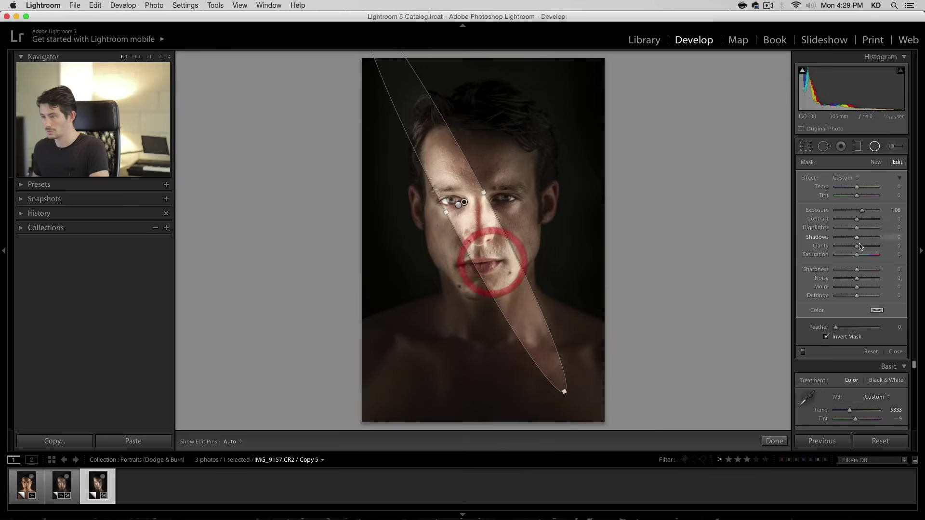
Step: Set the bright band's Feather to 83 and duplicate it into a second band nearer the subject's left eye
{"action": "left_click_drag", "start_coordinate": [835, 327], "coordinate": [870, 327]}
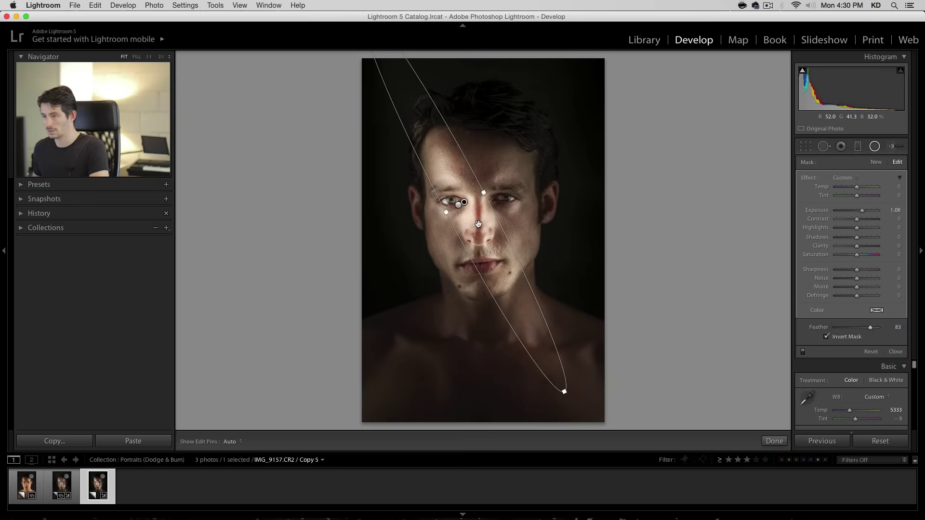
{"action": "mouse_move", "coordinate": [495, 209]}
{"action": "left_mouse_down"}
{"action": "mouse_move", "coordinate": [503, 206]}
{"action": "mouse_move", "coordinate": [475, 231]}
{"action": "mouse_move", "coordinate": [475, 218]}
{"action": "mouse_move", "coordinate": [507, 205]}
{"action": "left_mouse_up"}
{"action": "right_click", "coordinate": [461, 222]}
{"action": "left_click", "coordinate": [464, 226]}
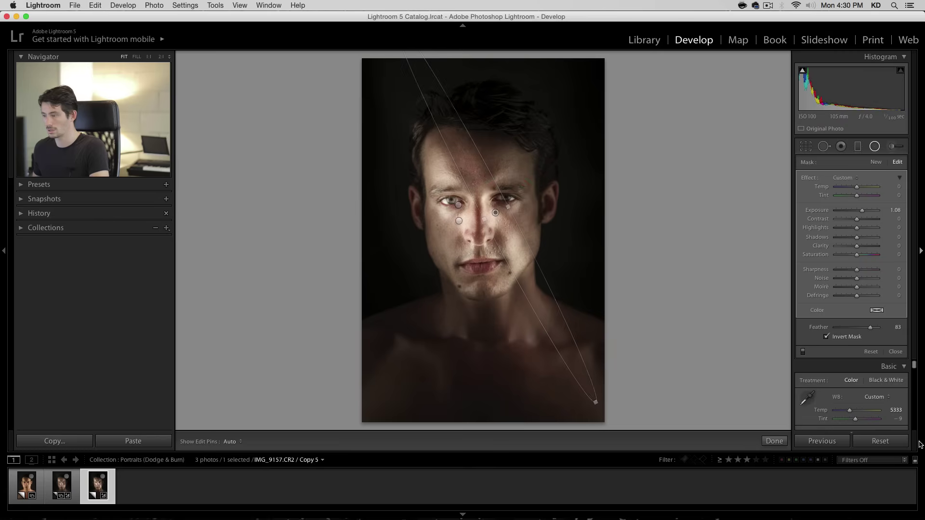
Step: Set the second bright band's Feather to 100 and fine-tune its width and position on the subject's left side of the nose
{"action": "left_click_drag", "start_coordinate": [878, 331], "coordinate": [880, 328]}
{"action": "left_click_drag", "start_coordinate": [501, 224], "coordinate": [508, 224]}
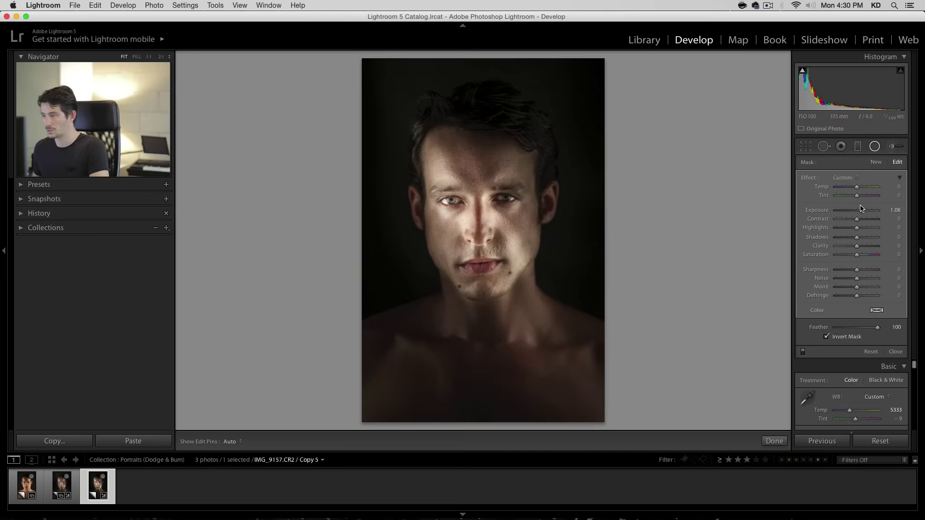
{"action": "left_click_drag", "start_coordinate": [860, 210], "coordinate": [860, 210]}
{"action": "mouse_move", "coordinate": [465, 222]}
{"action": "left_click_drag", "start_coordinate": [483, 222], "coordinate": [496, 224]}
Step: Set the Feather of the bright band on the subject's right side of the nose to 92 and narrow it slightly
{"action": "left_click", "coordinate": [455, 221]}
{"action": "mouse_move", "coordinate": [877, 327]}
{"action": "left_mouse_down"}
{"action": "mouse_move", "coordinate": [864, 327]}
{"action": "mouse_move", "coordinate": [873, 327]}
{"action": "left_mouse_up"}
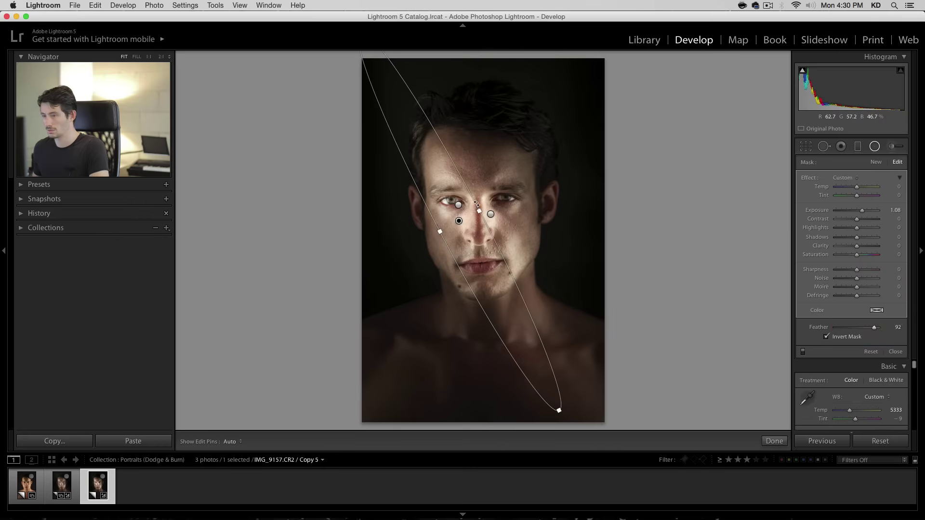
{"action": "left_click_drag", "start_coordinate": [479, 209], "coordinate": [477, 211]}
{"action": "left_click", "coordinate": [460, 218]}
{"action": "left_click", "coordinate": [875, 147]}
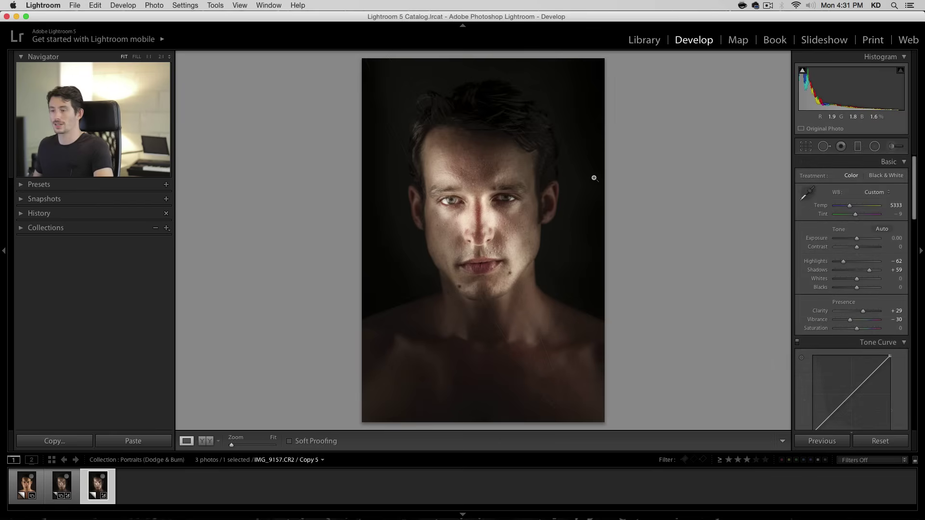
{"action": "left_click", "coordinate": [875, 147]}
Step: Widen the large dark ellipse and the bright band below the subject's right eye slightly, and fine-tune that band's Exposure
{"action": "left_click", "coordinate": [458, 206]}
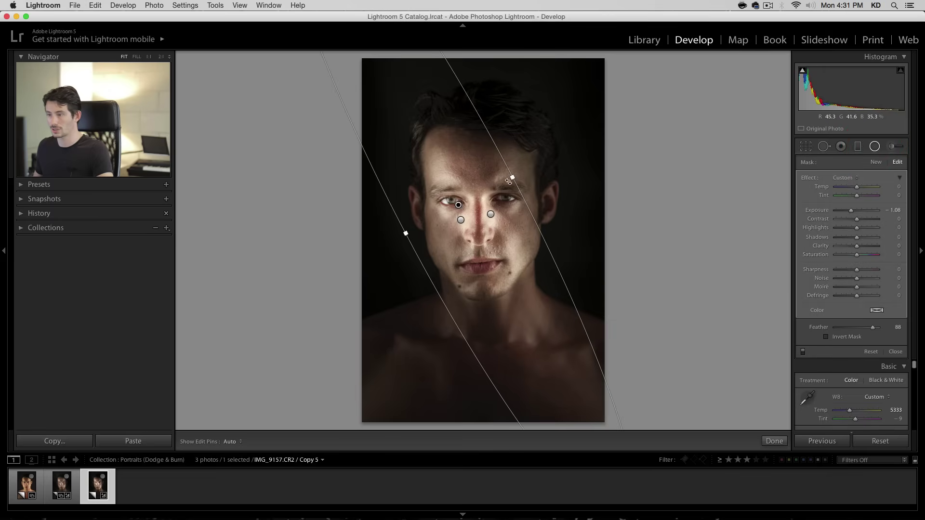
{"action": "left_click_drag", "start_coordinate": [514, 178], "coordinate": [529, 168]}
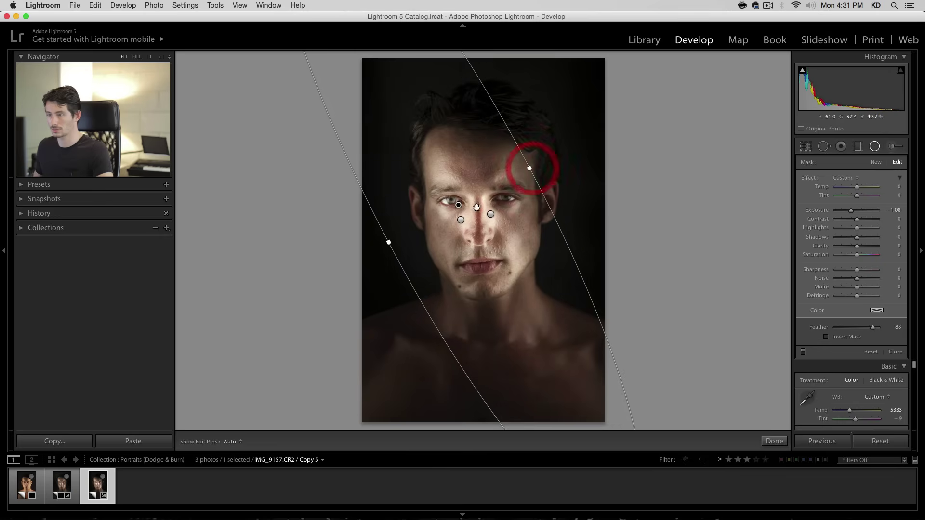
{"action": "left_click", "coordinate": [461, 220]}
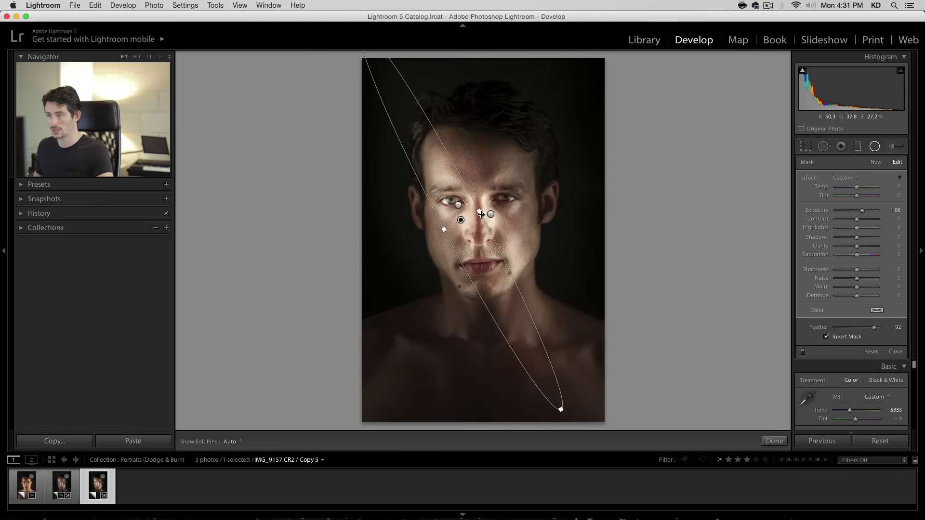
{"action": "left_click_drag", "start_coordinate": [479, 213], "coordinate": [485, 210]}
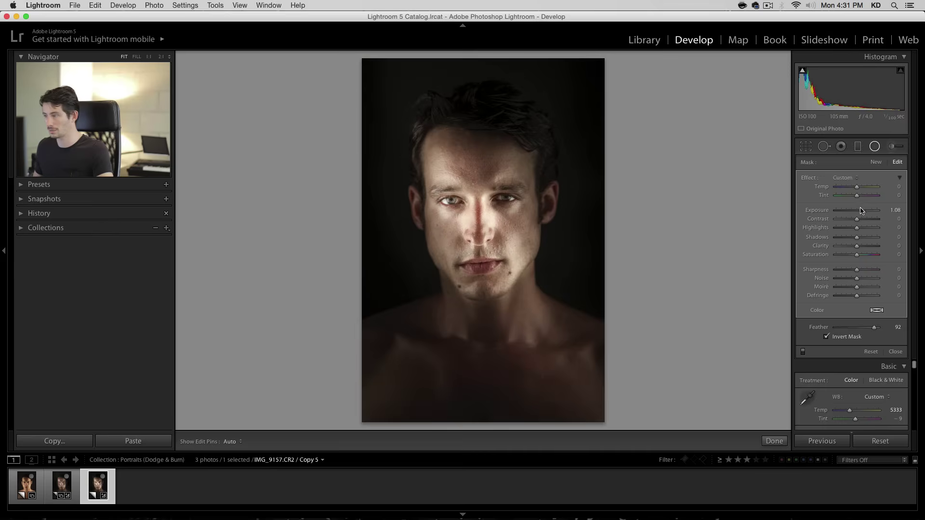
{"action": "left_click_drag", "start_coordinate": [860, 212], "coordinate": [858, 212]}
Step: Move the second bright band slightly down the nose and set its Exposure to 0.70
{"action": "left_click", "coordinate": [486, 216]}
{"action": "mouse_move", "coordinate": [486, 216]}
{"action": "left_mouse_down"}
{"action": "mouse_move", "coordinate": [427, 254]}
{"action": "mouse_move", "coordinate": [469, 227]}
{"action": "mouse_move", "coordinate": [503, 235]}
{"action": "mouse_move", "coordinate": [474, 231]}
{"action": "mouse_move", "coordinate": [489, 232]}
{"action": "left_mouse_up"}
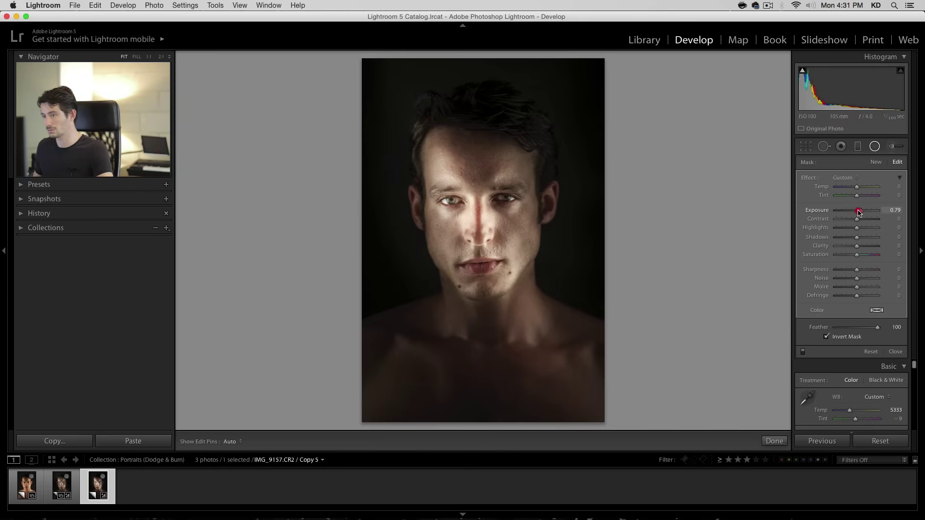
{"action": "left_click_drag", "start_coordinate": [487, 231], "coordinate": [490, 227]}
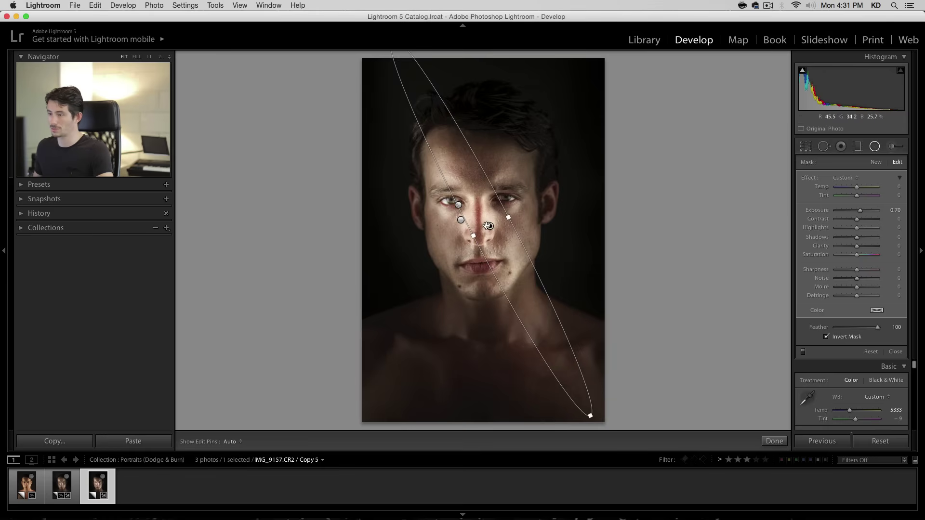
Step: Duplicate the second bright band, move the copy up beside the subject's left eye and undo the accidentally added radial filter
{"action": "right_click", "coordinate": [488, 227]}
{"action": "left_click", "coordinate": [505, 228]}
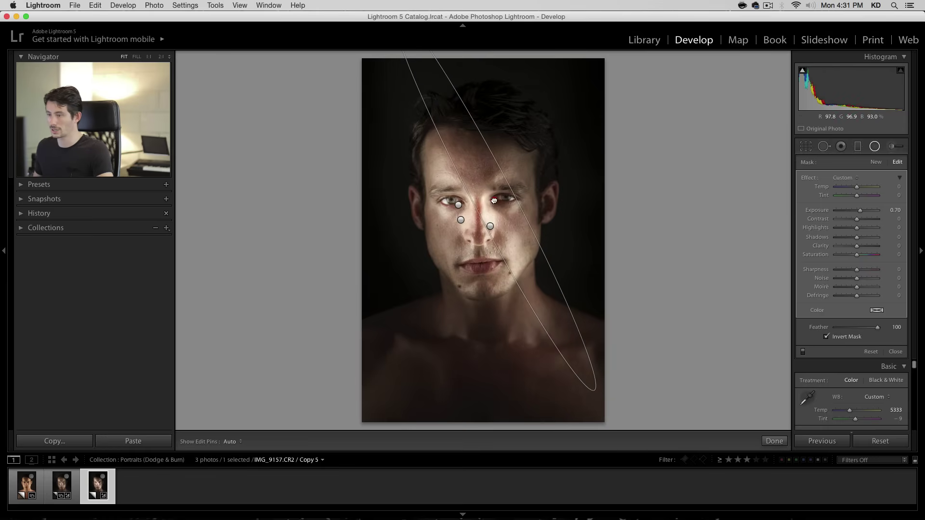
{"action": "key", "text": "super+z"}
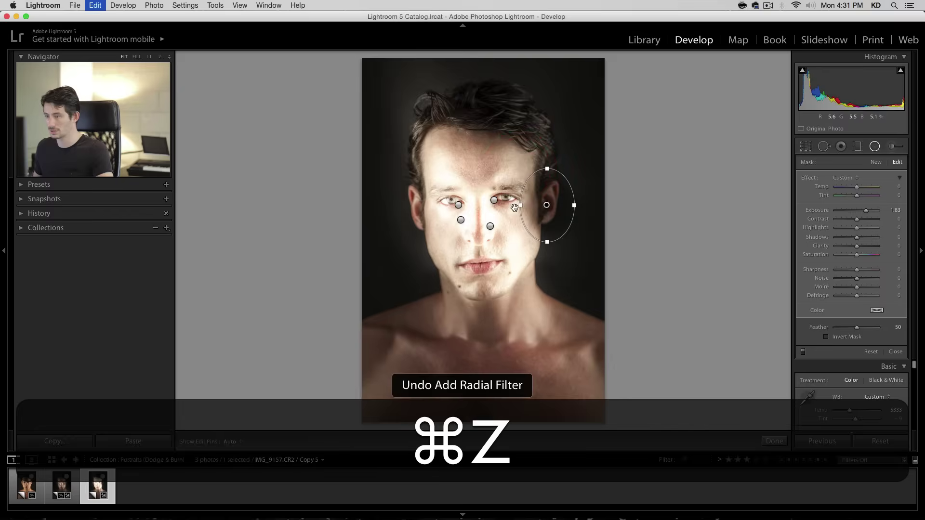
Step: Rotate and reshape the copy into a flat horizontal ellipse centred between the eyes and spanning nearly the photo's width
{"action": "left_click", "coordinate": [494, 200]}
{"action": "left_click_drag", "start_coordinate": [516, 188], "coordinate": [492, 162]}
{"action": "left_click_drag", "start_coordinate": [709, 189], "coordinate": [578, 197]}
{"action": "left_click_drag", "start_coordinate": [492, 226], "coordinate": [476, 199]}
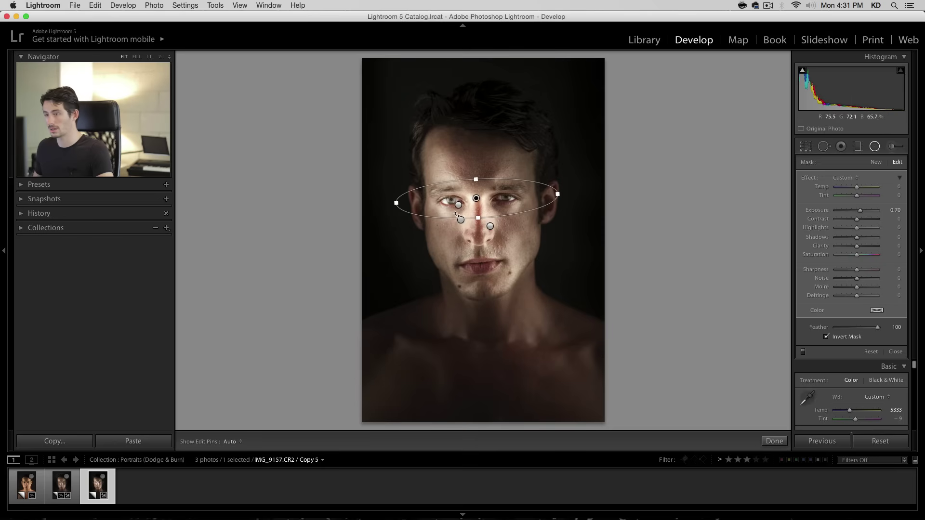
{"action": "left_click_drag", "start_coordinate": [476, 199], "coordinate": [483, 198]}
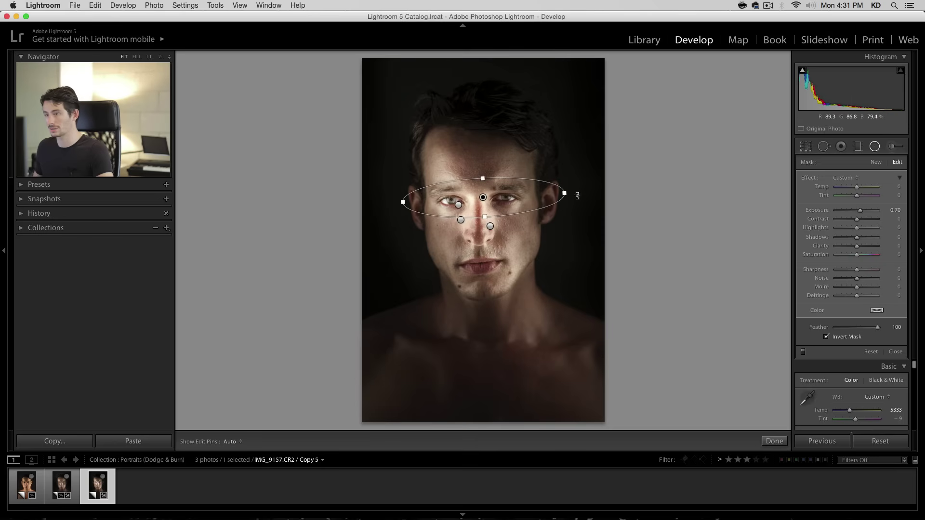
{"action": "left_click_drag", "start_coordinate": [566, 194], "coordinate": [601, 191]}
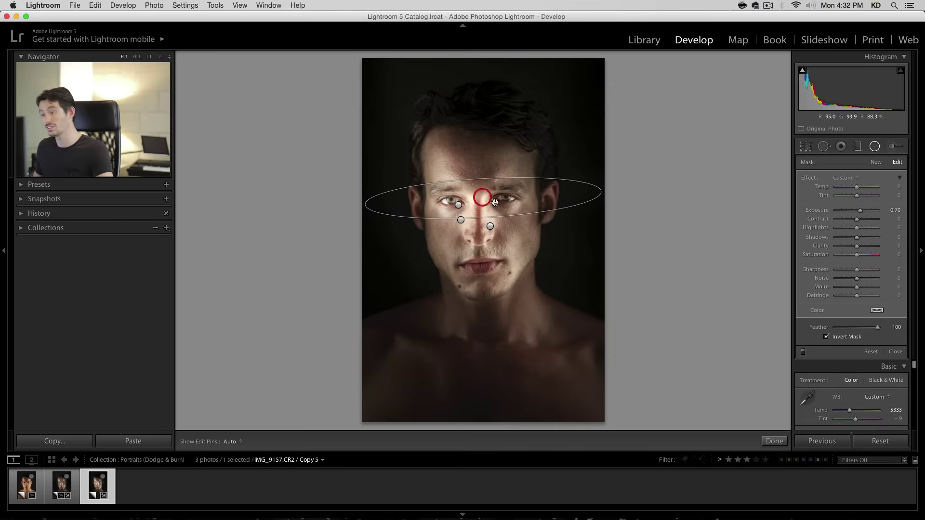
{"action": "left_click", "coordinate": [490, 226]}
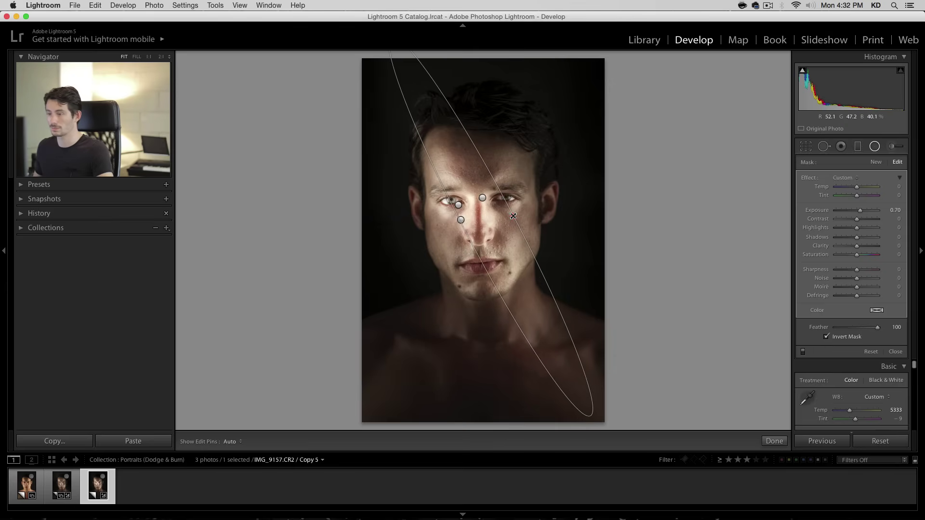
{"action": "left_click", "coordinate": [461, 220]}
{"action": "left_click", "coordinate": [460, 205]}
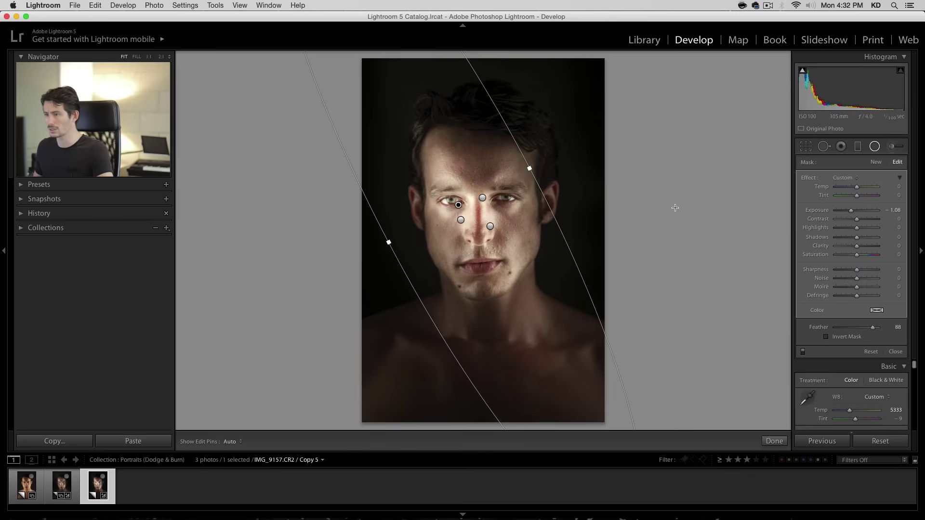
Step: Draw a new radial filter ellipse over the hair, invert its mask and set its Exposure to 3.42
{"action": "left_click", "coordinate": [876, 163]}
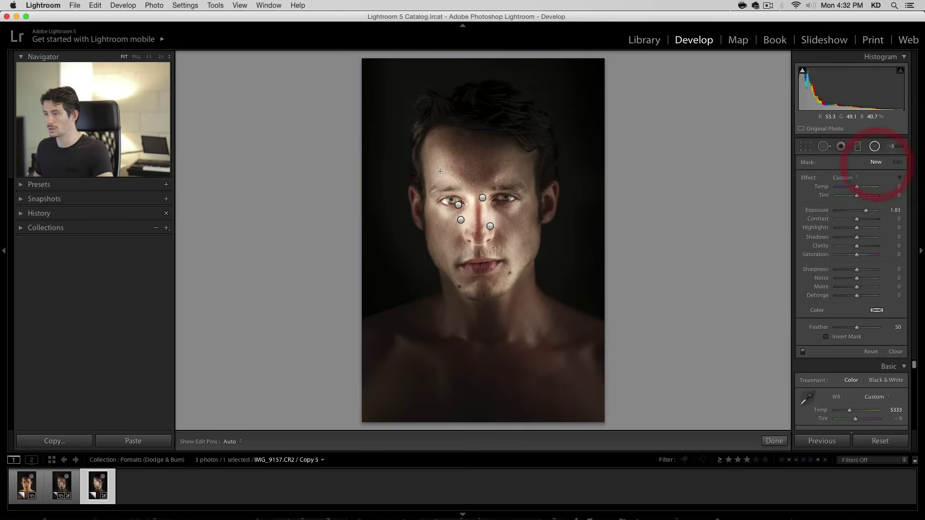
{"action": "left_click_drag", "start_coordinate": [486, 118], "coordinate": [554, 147]}
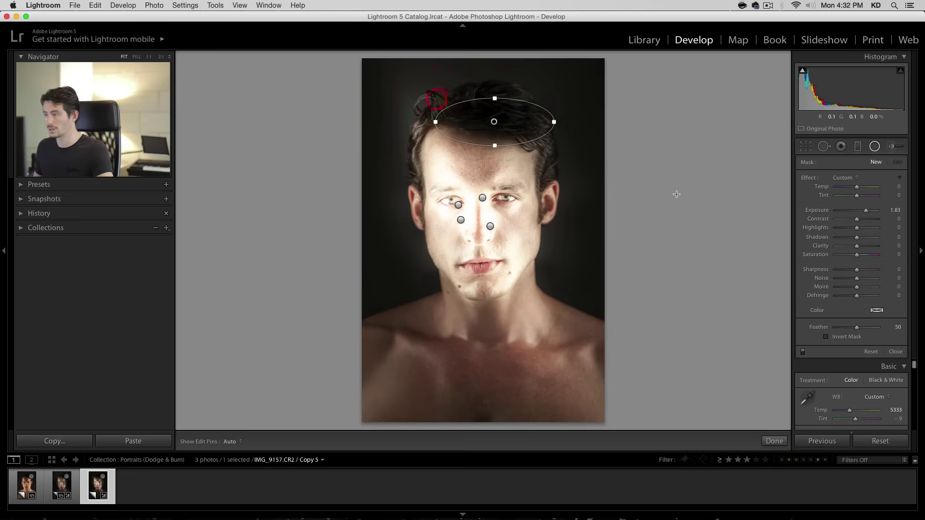
{"action": "left_click", "coordinate": [856, 339]}
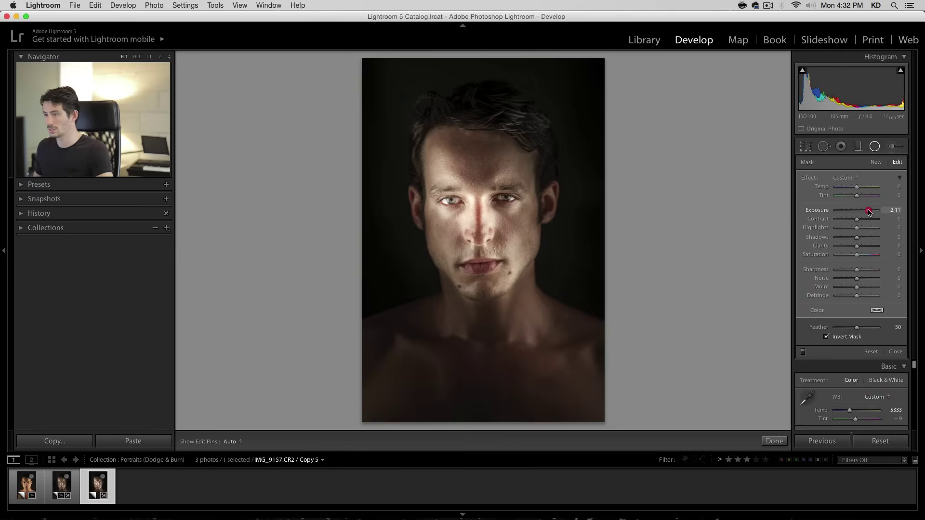
{"action": "left_click_drag", "start_coordinate": [869, 212], "coordinate": [873, 210]}
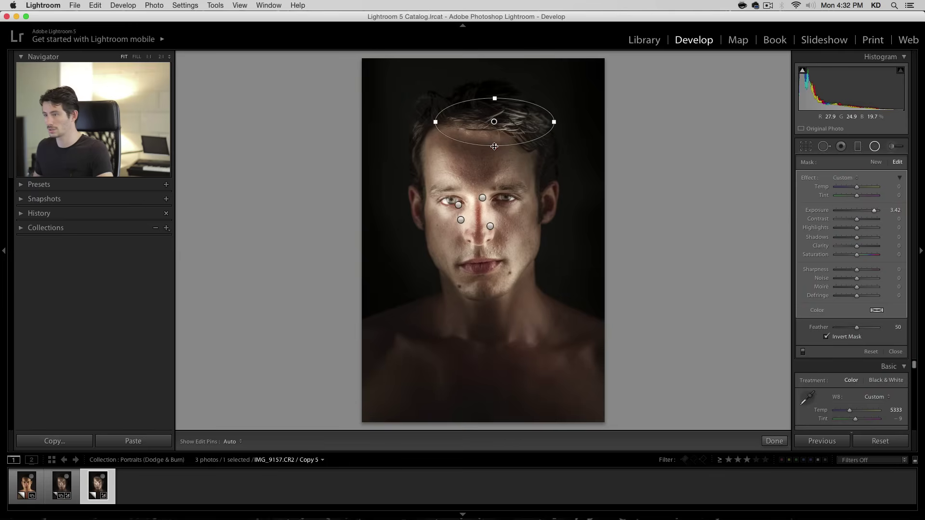
Step: Enlarge the hair ellipse to nearly the photo's width, recentre it on the hairline and set Feather to 100 and Exposure to 2.20
{"action": "left_click_drag", "start_coordinate": [494, 147], "coordinate": [495, 155]}
{"action": "left_click_drag", "start_coordinate": [435, 122], "coordinate": [376, 121]}
{"action": "left_click_drag", "start_coordinate": [495, 122], "coordinate": [477, 114]}
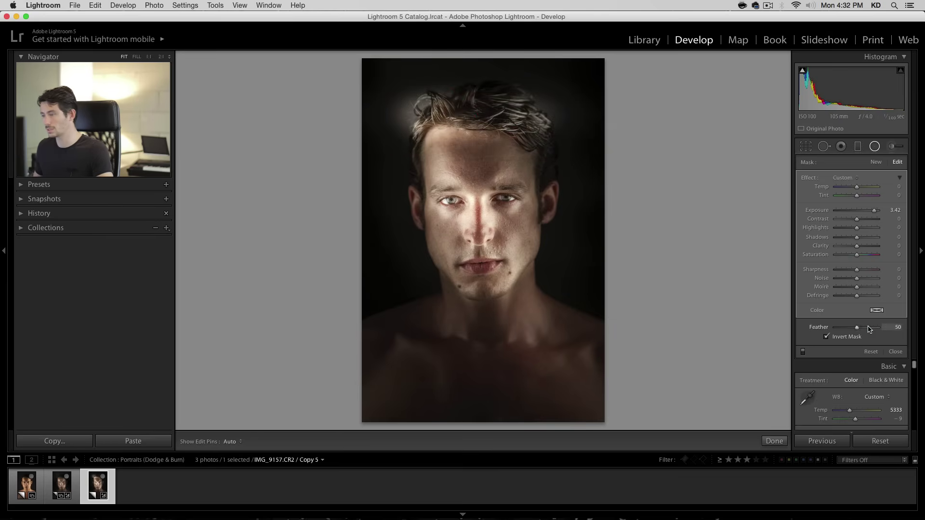
{"action": "left_click_drag", "start_coordinate": [869, 329], "coordinate": [881, 329]}
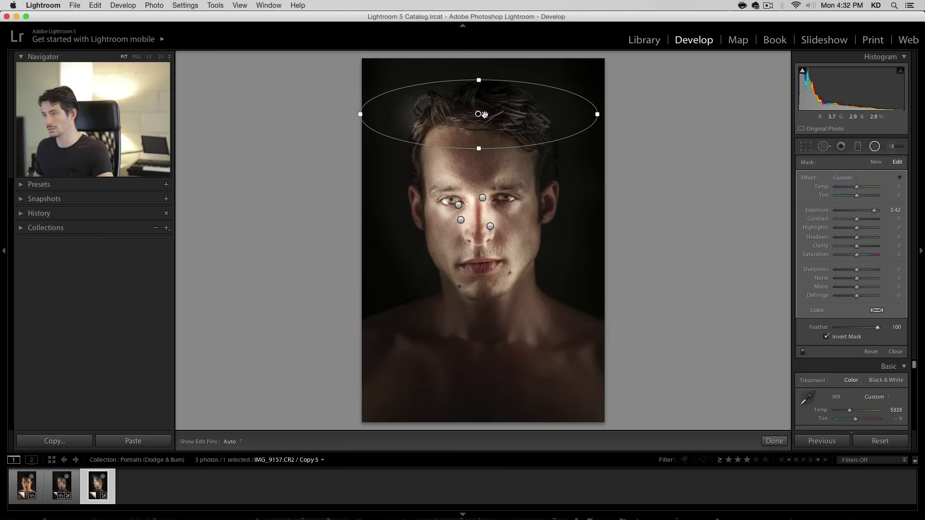
{"action": "left_click_drag", "start_coordinate": [478, 109], "coordinate": [486, 118]}
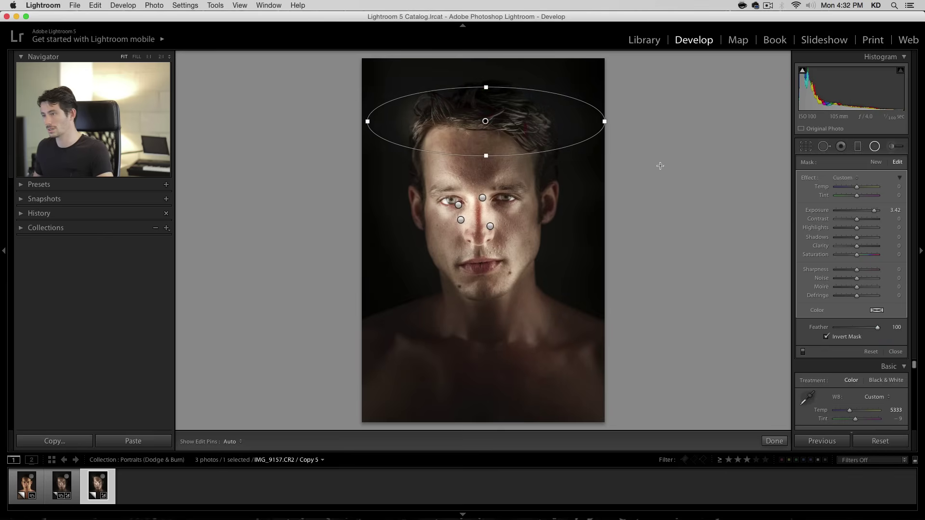
{"action": "left_click_drag", "start_coordinate": [873, 211], "coordinate": [868, 214]}
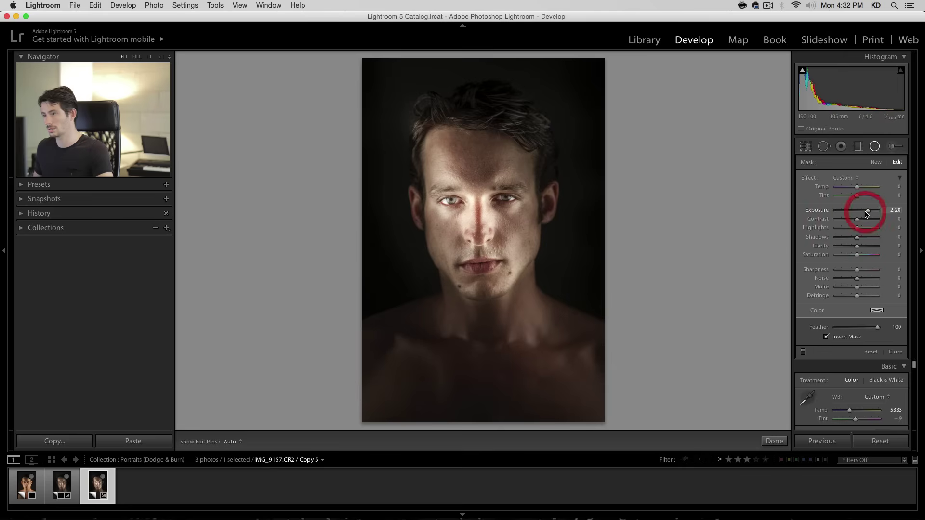
Step: Duplicate the hair ellipse, move the copy down to the forehead and reshape it taller and narrower to about the head's width
{"action": "right_click", "coordinate": [485, 123]}
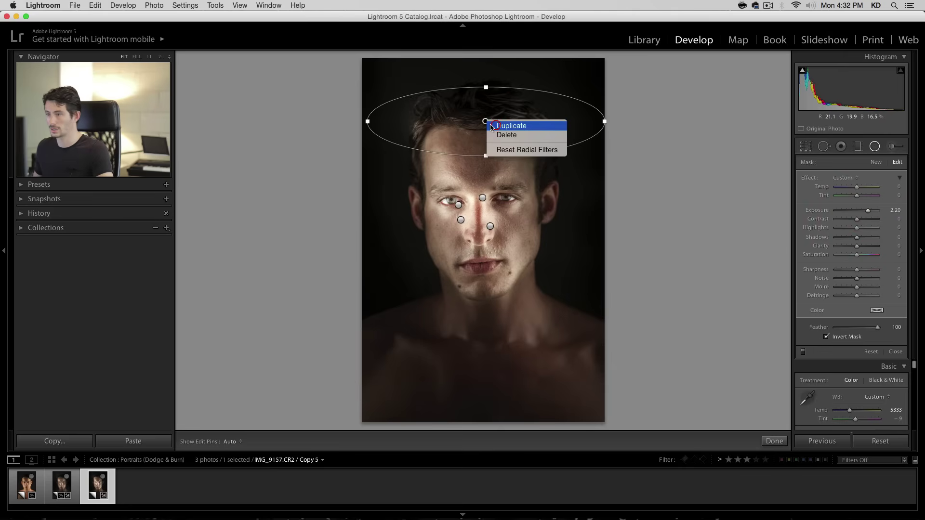
{"action": "left_click", "coordinate": [494, 124]}
{"action": "left_click_drag", "start_coordinate": [485, 121], "coordinate": [484, 156]}
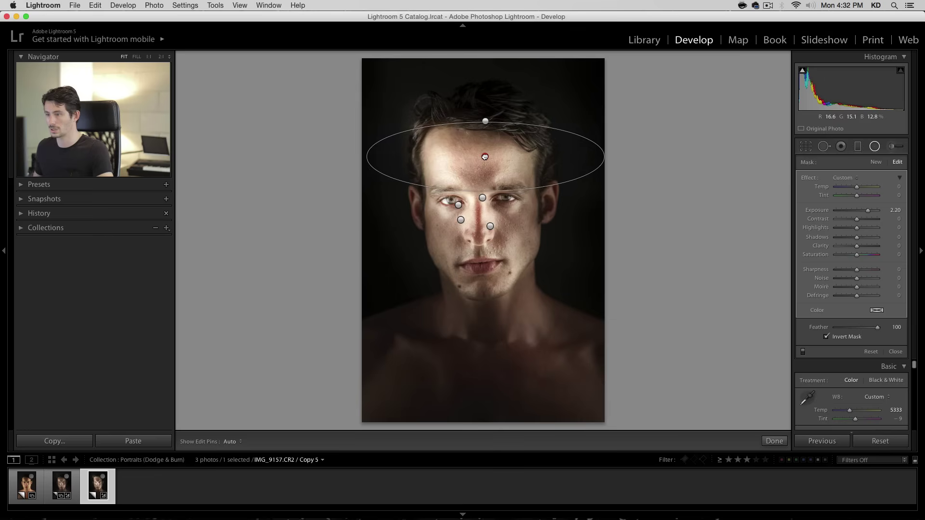
{"action": "left_click_drag", "start_coordinate": [485, 121], "coordinate": [485, 105]}
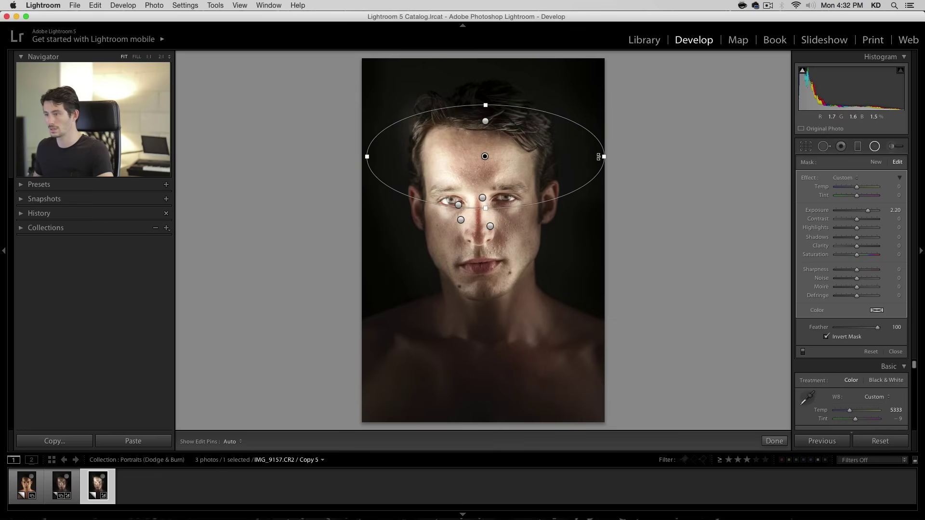
{"action": "left_click_drag", "start_coordinate": [603, 157], "coordinate": [554, 156]}
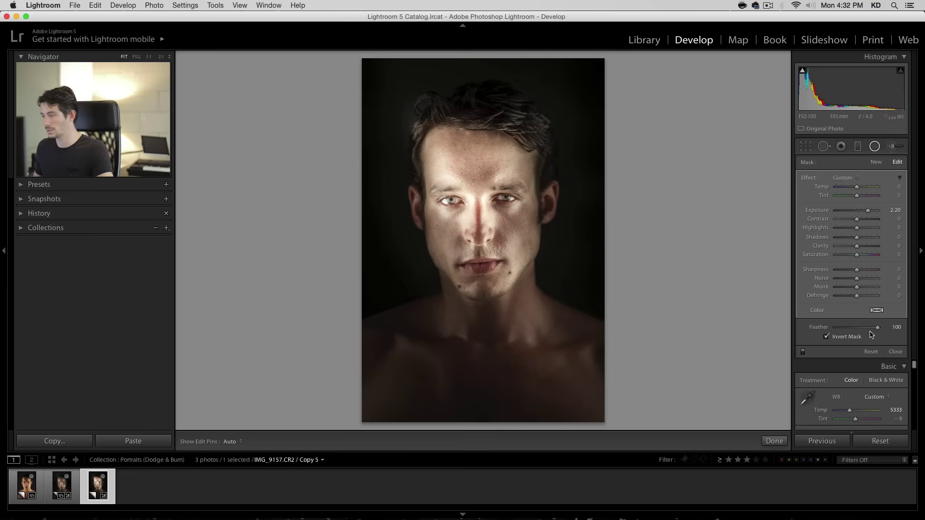
Step: Set the forehead ellipse's Exposure to 0.41, centre it on the forehead with a slightly reduced height, and close the Radial Filter
{"action": "left_click_drag", "start_coordinate": [867, 210], "coordinate": [859, 212]}
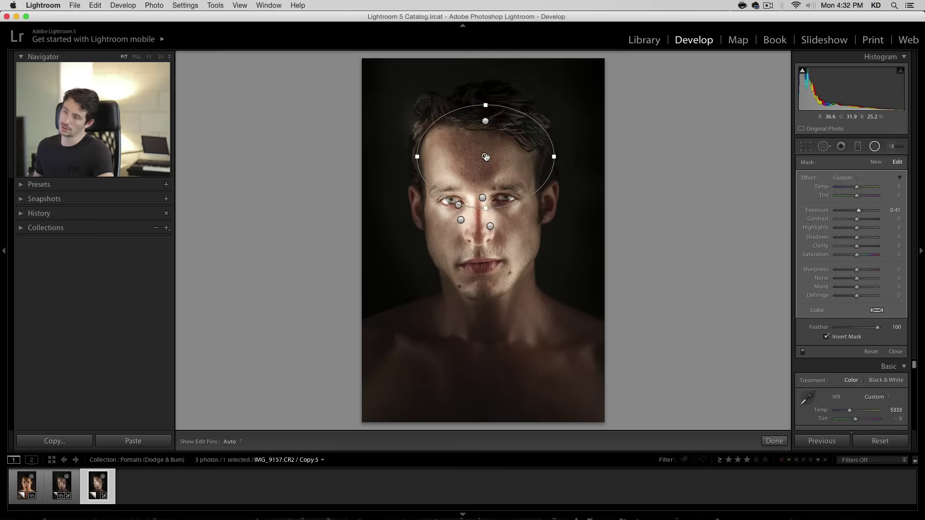
{"action": "left_click_drag", "start_coordinate": [485, 157], "coordinate": [480, 157]}
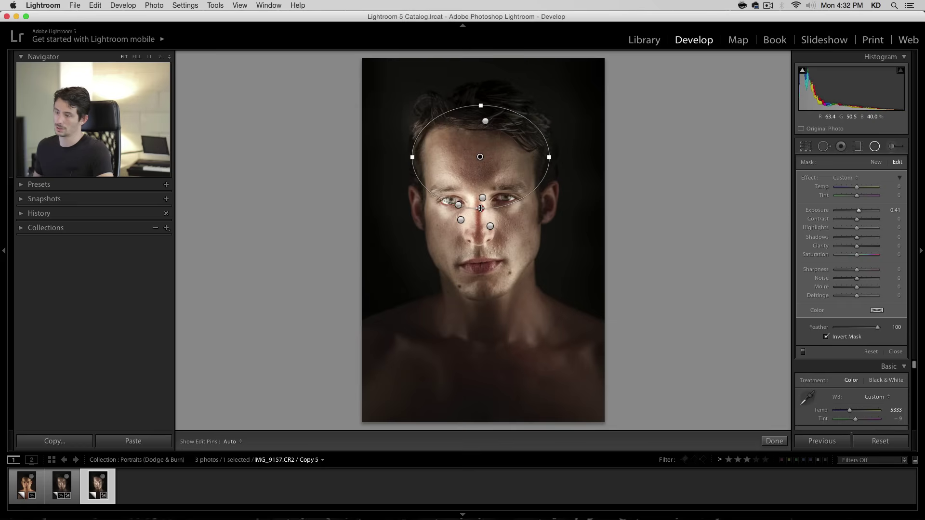
{"action": "left_click_drag", "start_coordinate": [481, 205], "coordinate": [481, 203]}
{"action": "left_click_drag", "start_coordinate": [480, 159], "coordinate": [481, 162]}
{"action": "left_click", "coordinate": [878, 149]}
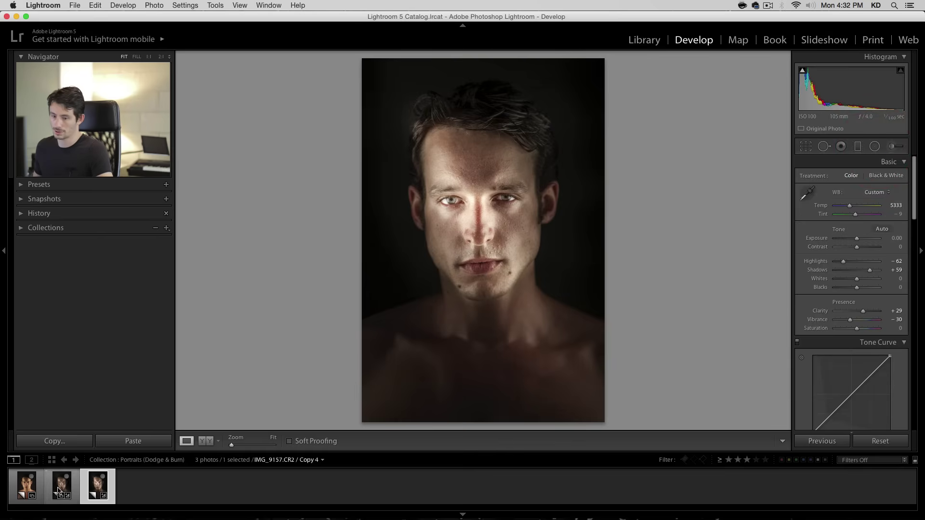
Step: Compare the unedited virtual copy, Copy 3, with the dodged and burned version, Copy 5
{"action": "left_click", "coordinate": [37, 480]}
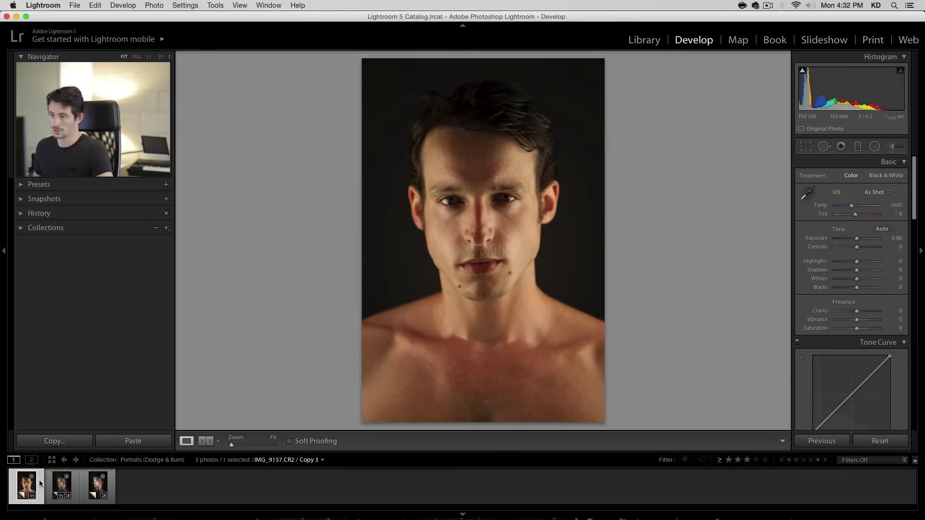
{"action": "left_click", "coordinate": [114, 481]}
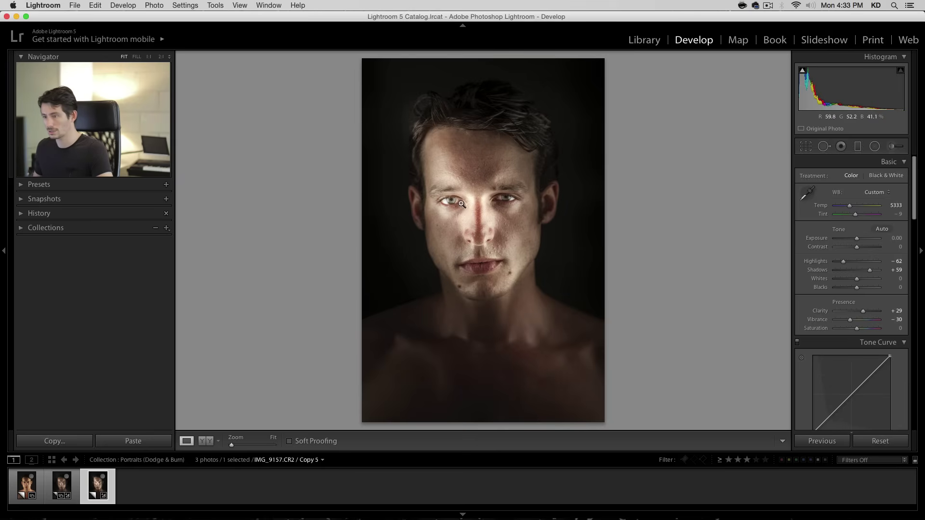
Step: Reopen the radial filters and lower the Exposure of the bright band pinned on the cheek at the photo's left
{"action": "key", "text": "shift+m"}
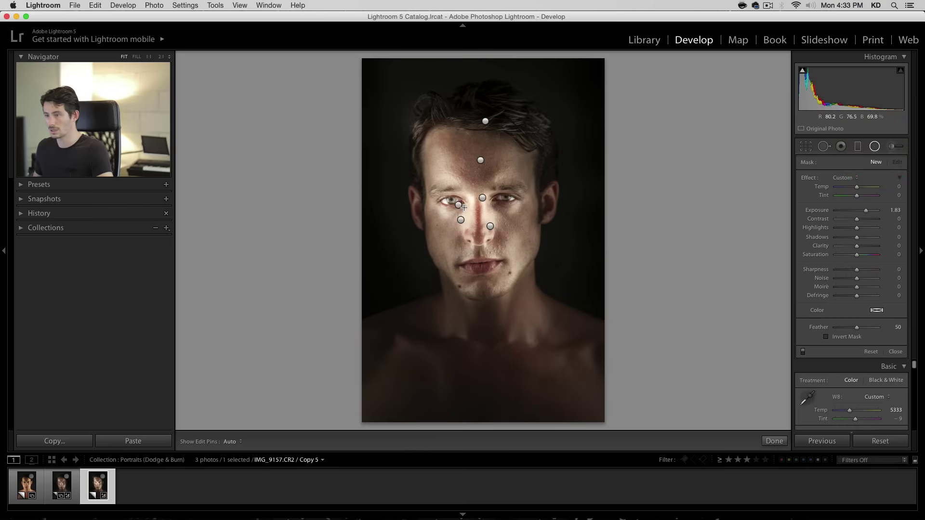
{"action": "left_click", "coordinate": [459, 205]}
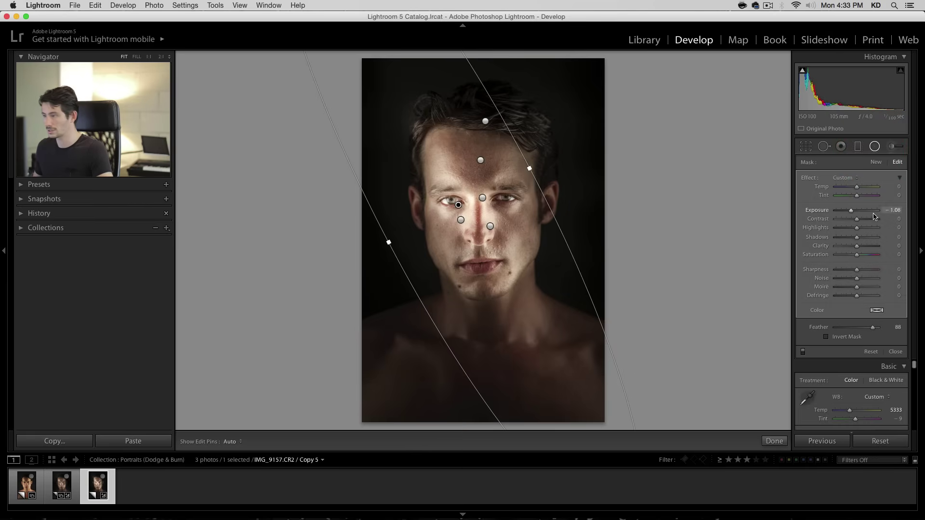
{"action": "left_click", "coordinate": [459, 216]}
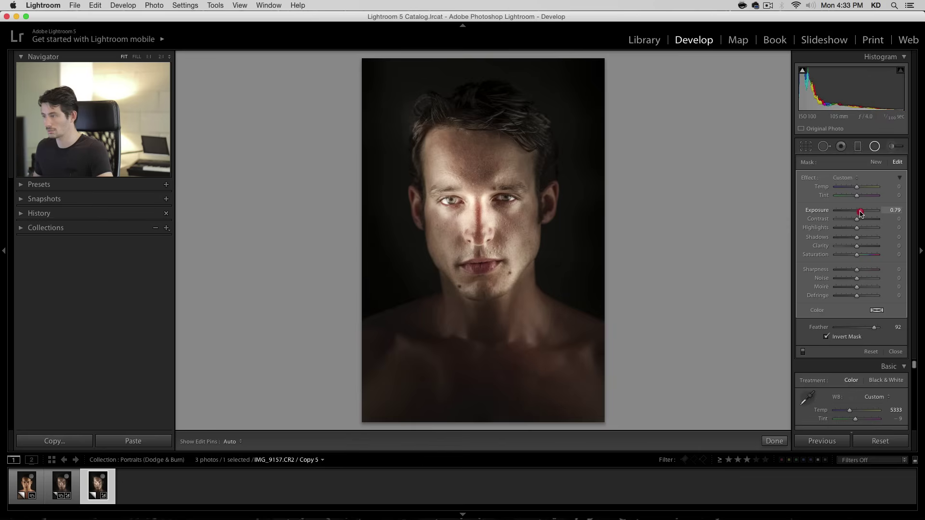
{"action": "left_click_drag", "start_coordinate": [860, 213], "coordinate": [855, 210]}
Step: Set the Exposure of the bright diagonal band pinned just right of the nose to 0.51 and close the Radial Filter
{"action": "left_click", "coordinate": [490, 226]}
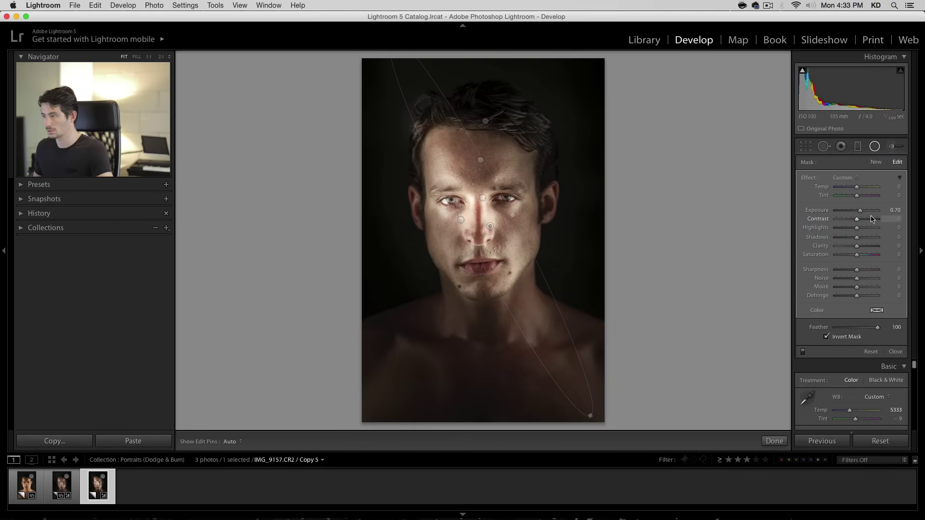
{"action": "left_click_drag", "start_coordinate": [861, 214], "coordinate": [860, 214]}
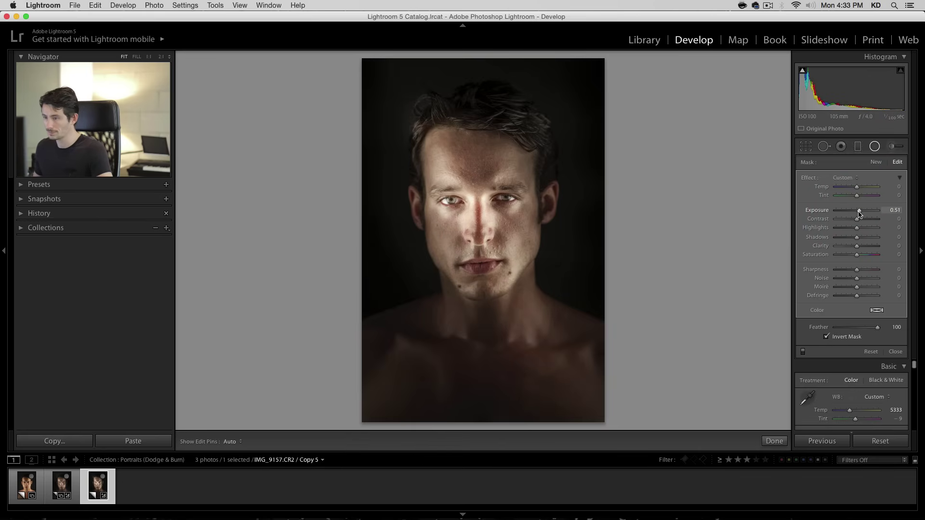
{"action": "left_click", "coordinate": [873, 147]}
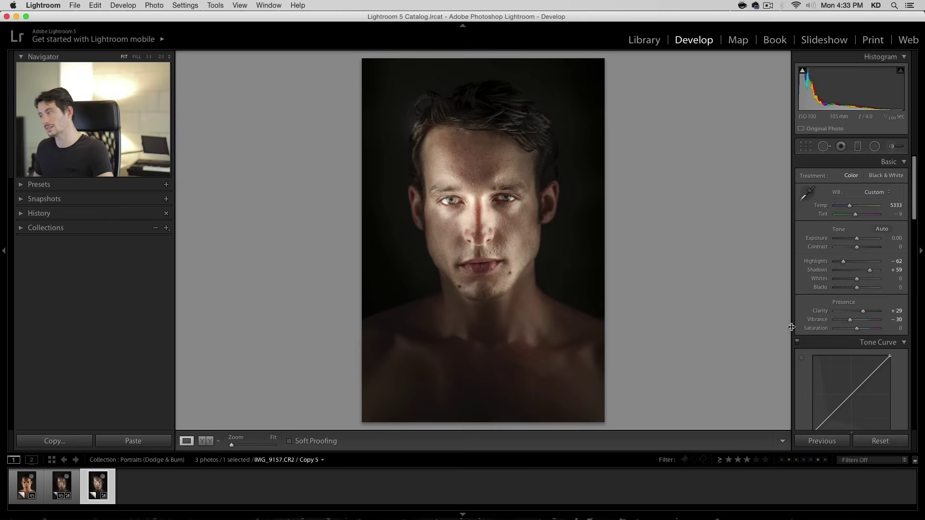